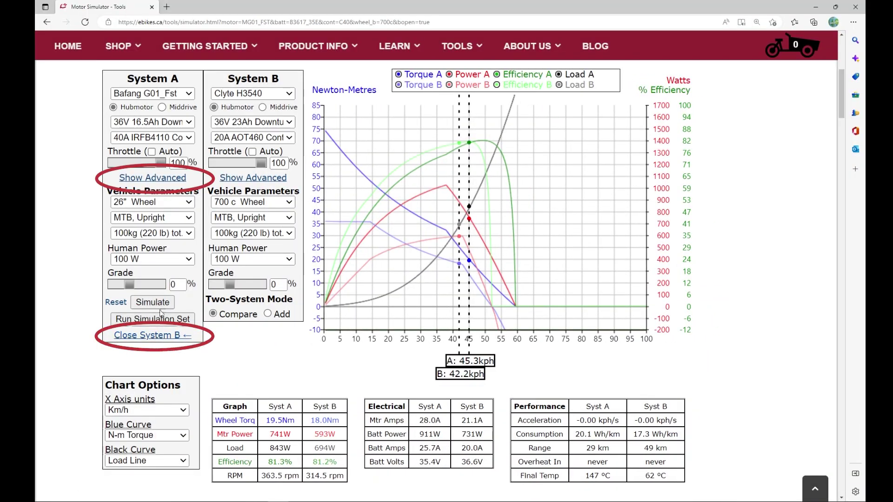
Show System A's advanced settings; give System B a 36V 14Ah Downtube battery and 40A IRFB4110 controller
click(151, 180)
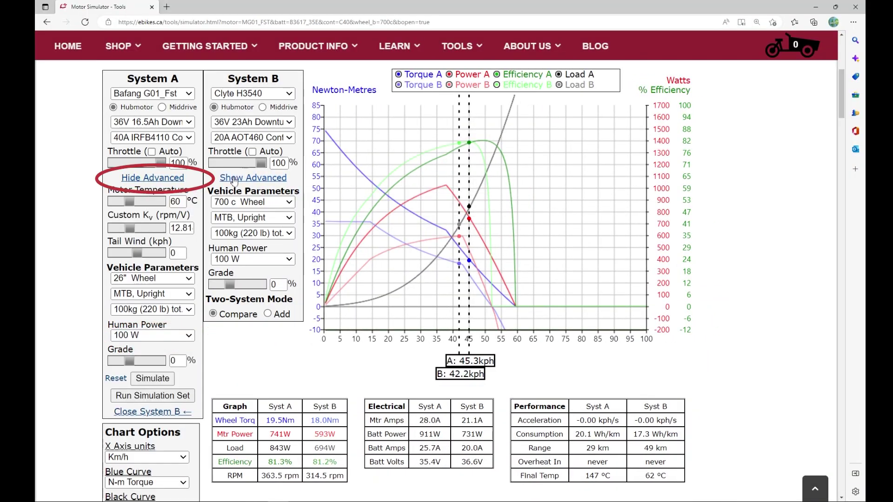
click(253, 122)
click(251, 149)
click(266, 140)
click(300, 280)
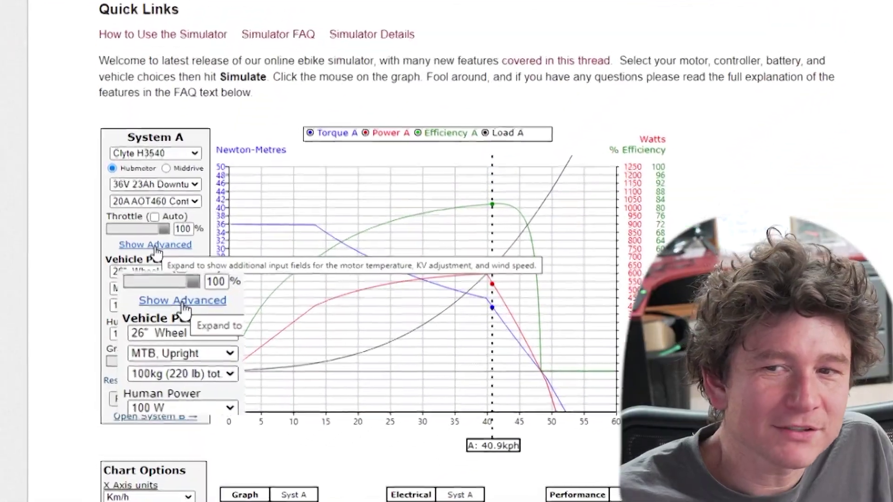
Show the advanced settings and simulate with the motor temperature at 101 °C
click(156, 249)
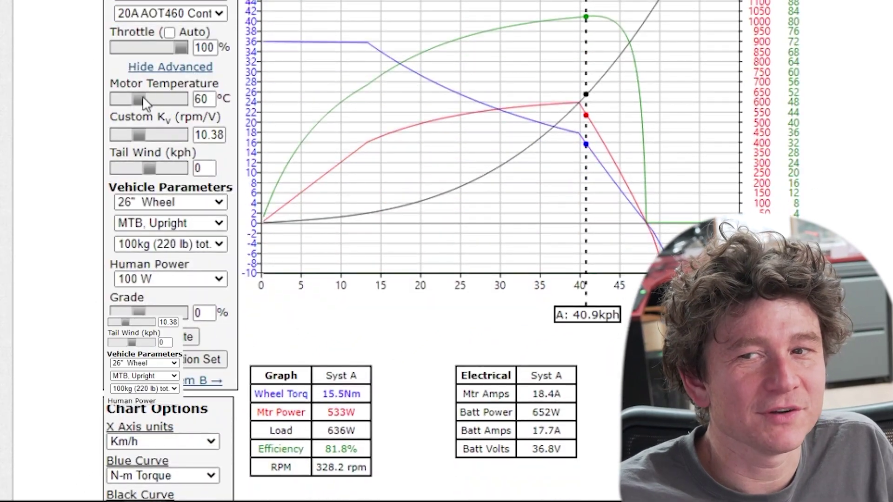
drag(143, 101, 152, 98)
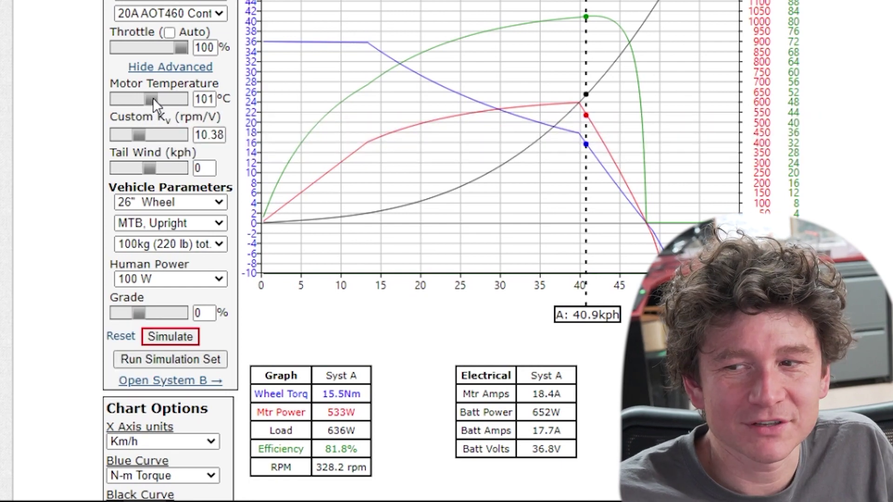
click(179, 338)
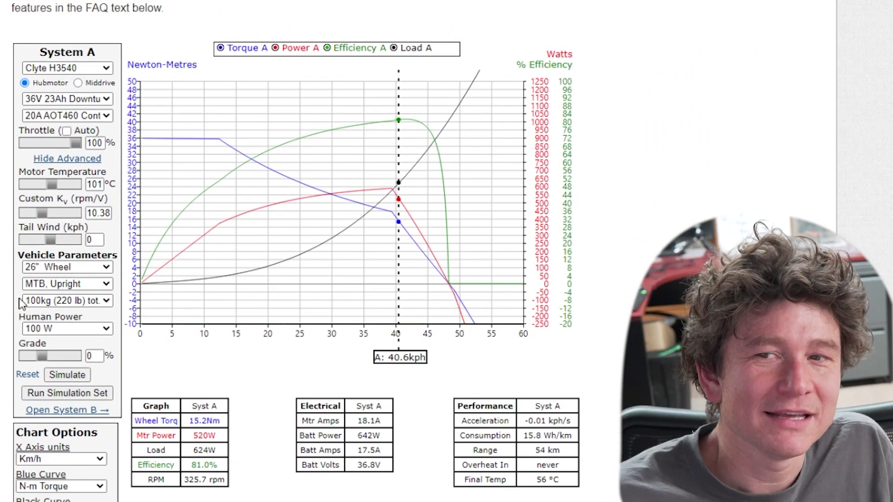
Lower the motor temperature to 19 °C and rerun the simulation
mouse_move(21, 304)
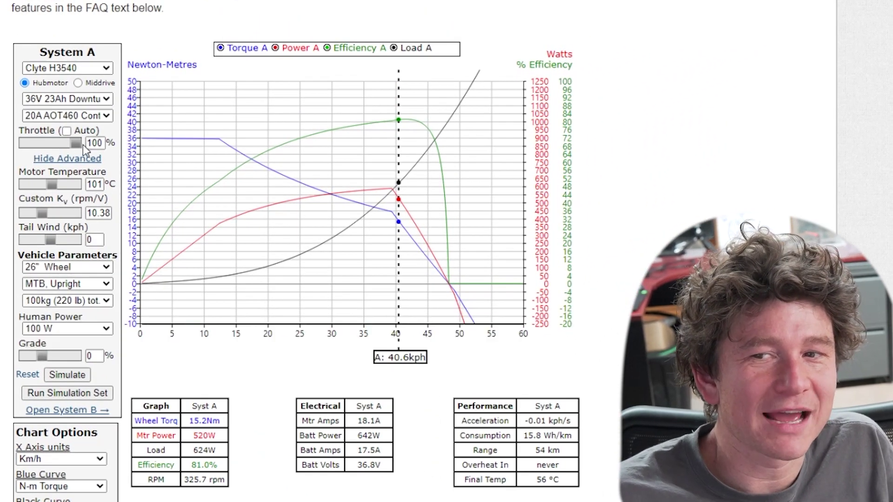
drag(53, 183, 41, 190)
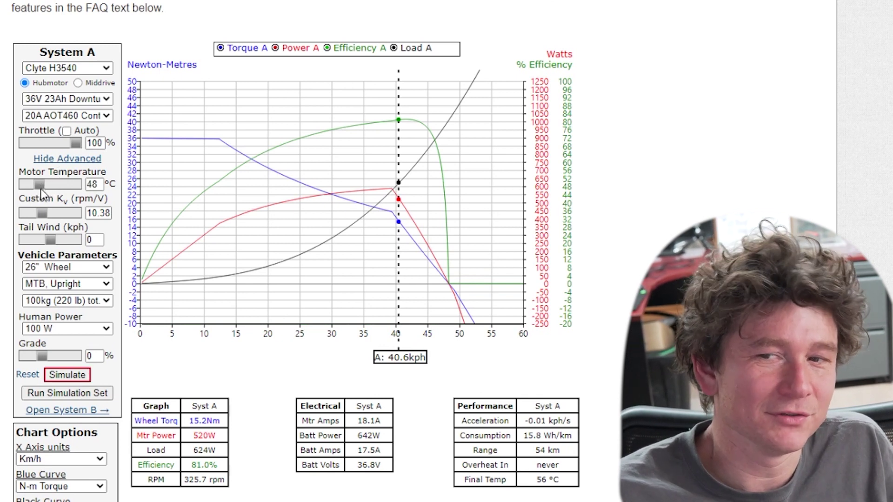
click(57, 375)
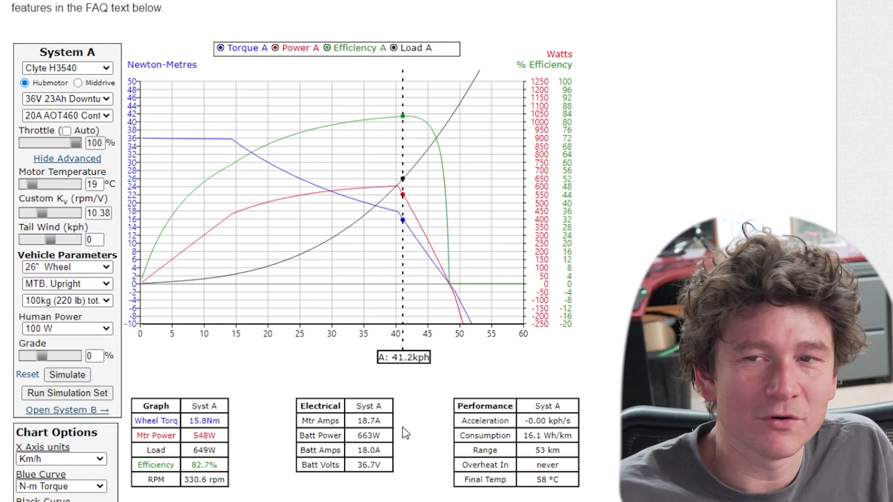
scroll(404, 430, down, 2)
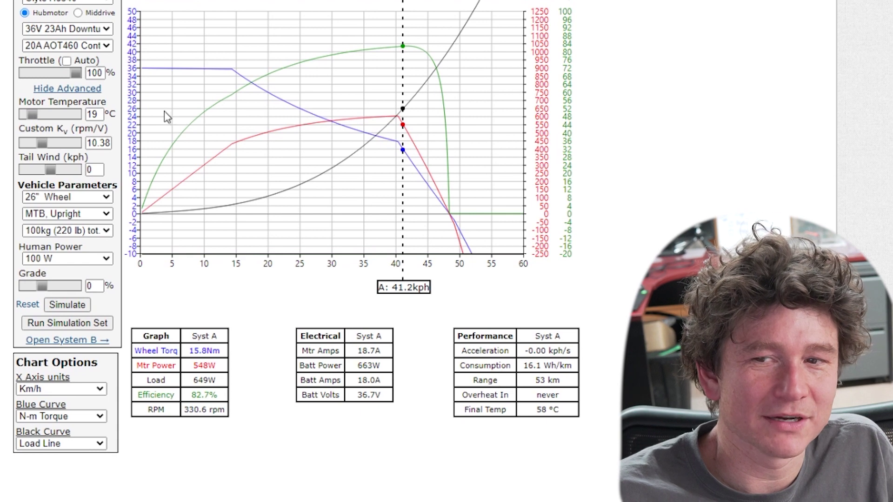
Raise the grade through 6.5%, 11% and 14%, simulating each, and note the overheating time
drag(40, 291, 54, 290)
click(57, 303)
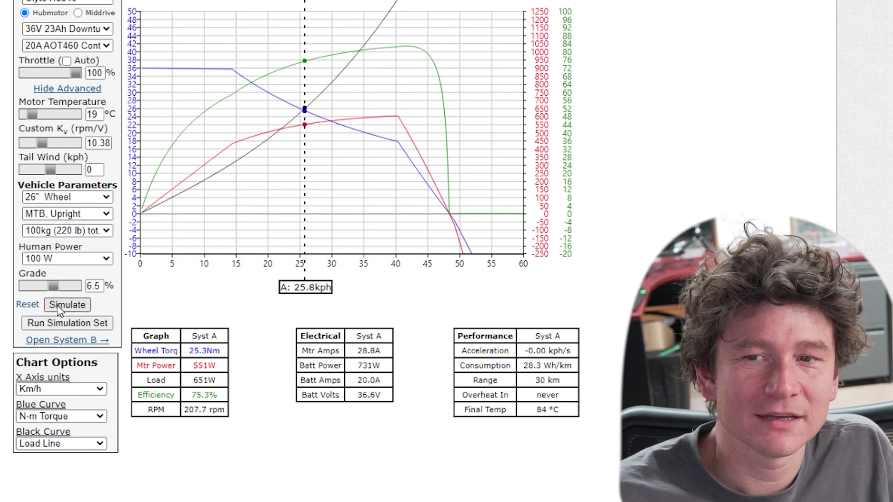
drag(53, 286, 61, 286)
click(66, 307)
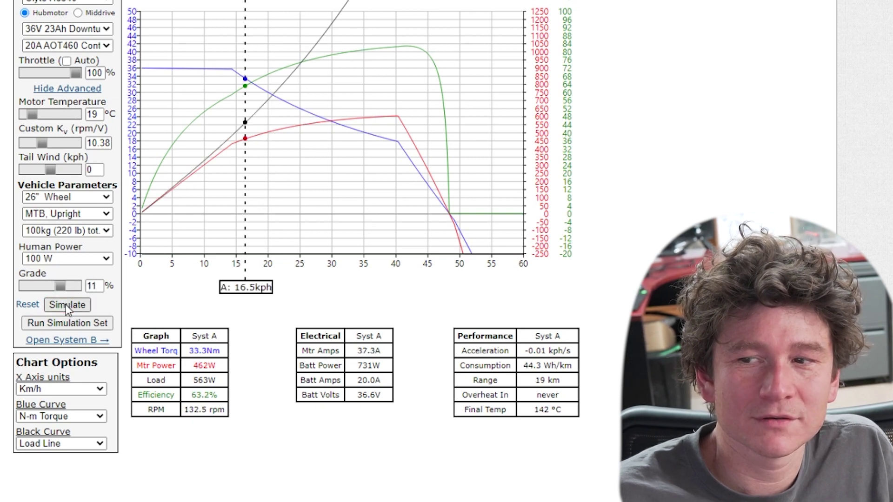
key(Right)
key(Right)
key(Right)
click(72, 311)
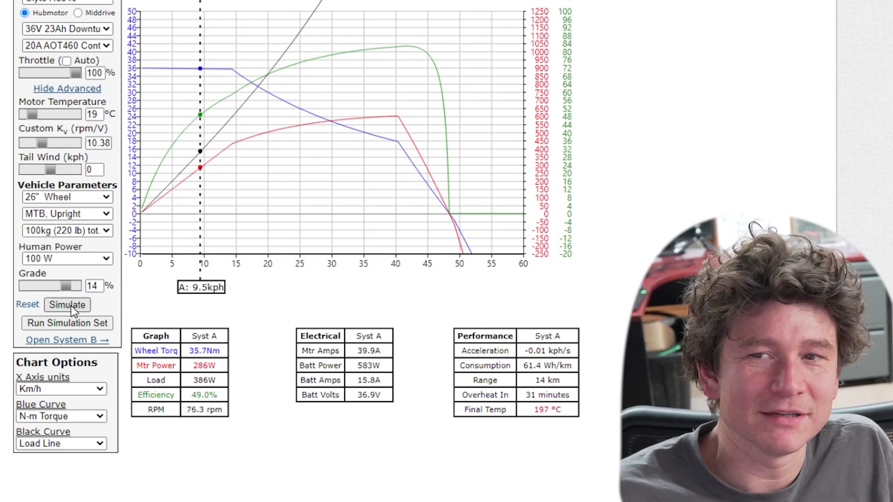
drag(530, 395, 549, 394)
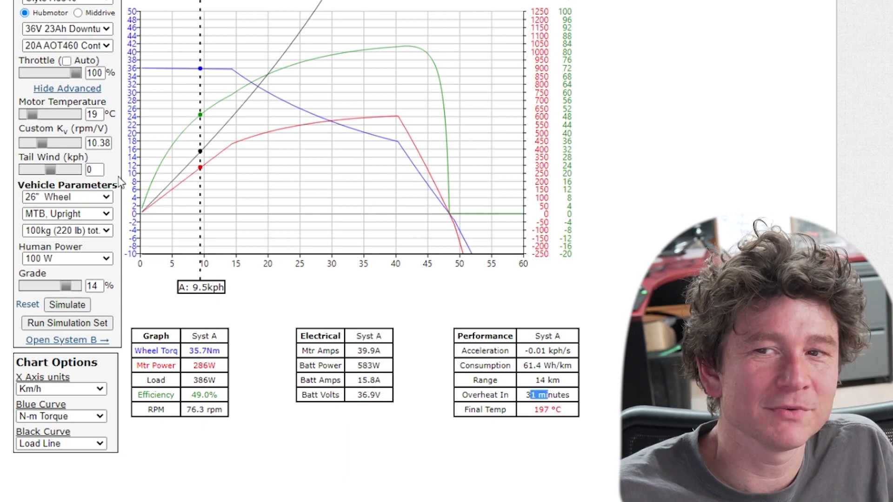
Raise the motor temperature to 80 °C, then 104 °C, rerunning the simulation each time
drag(70, 116, 46, 115)
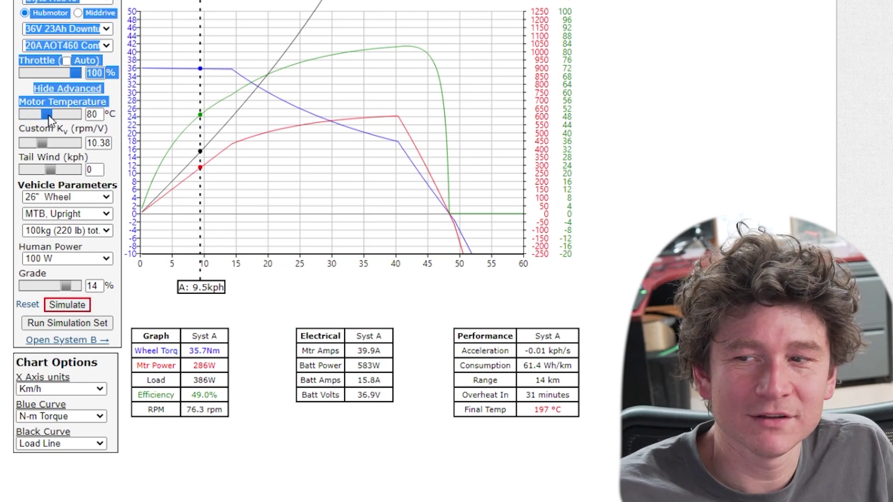
click(85, 305)
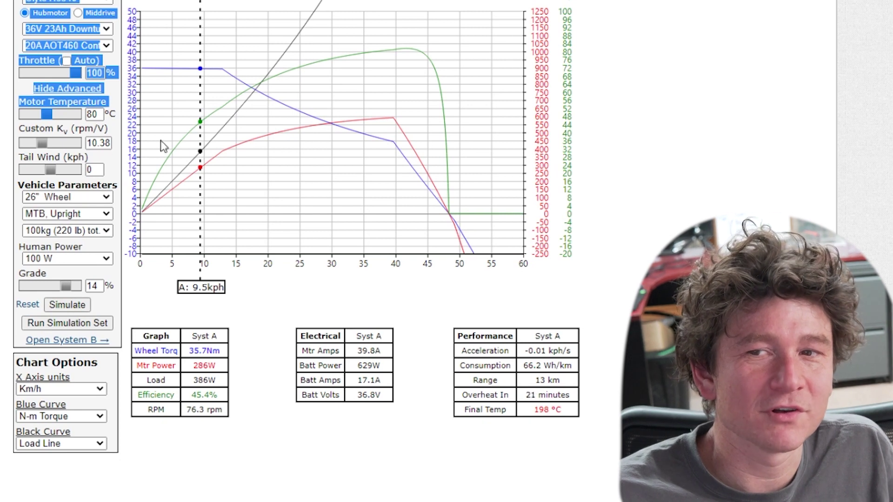
drag(45, 115, 57, 116)
click(76, 304)
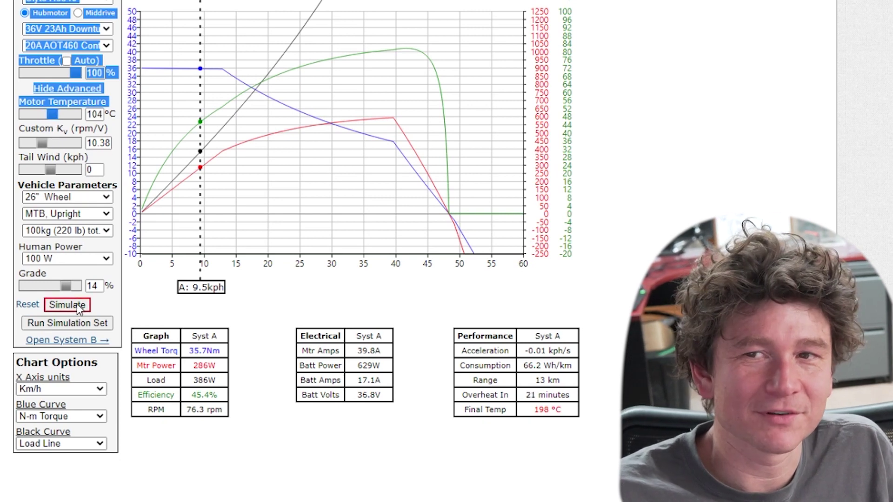
scroll(107, 195, up, 1)
mouse_move(107, 196)
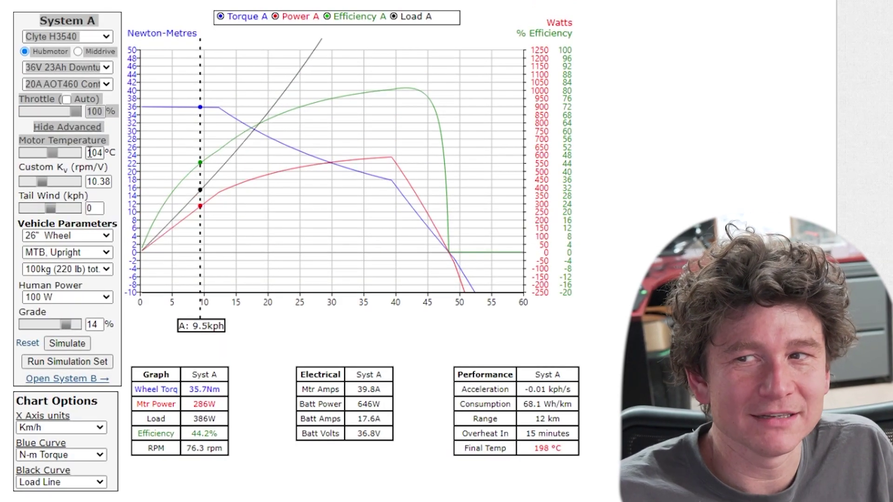
mouse_move(88, 153)
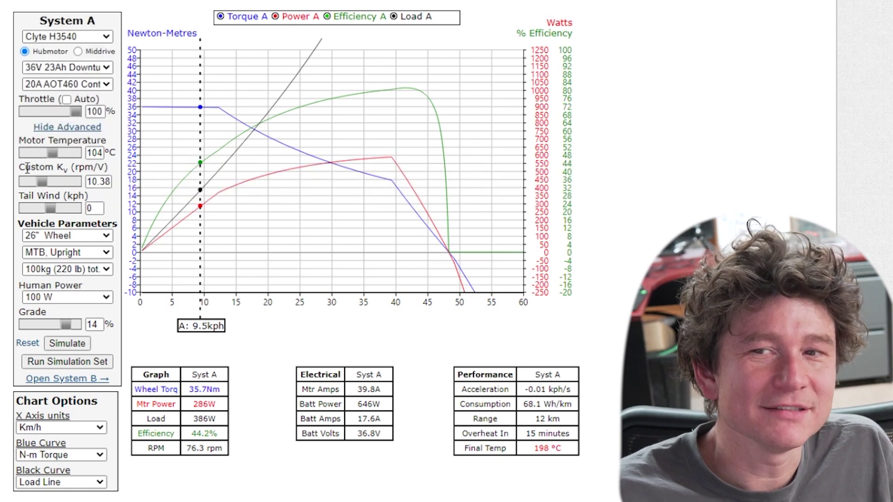
Adjust System A's custom Kv from 10.38 up to 12.56, then replace it with 9 rpm/V
drag(27, 168, 61, 170)
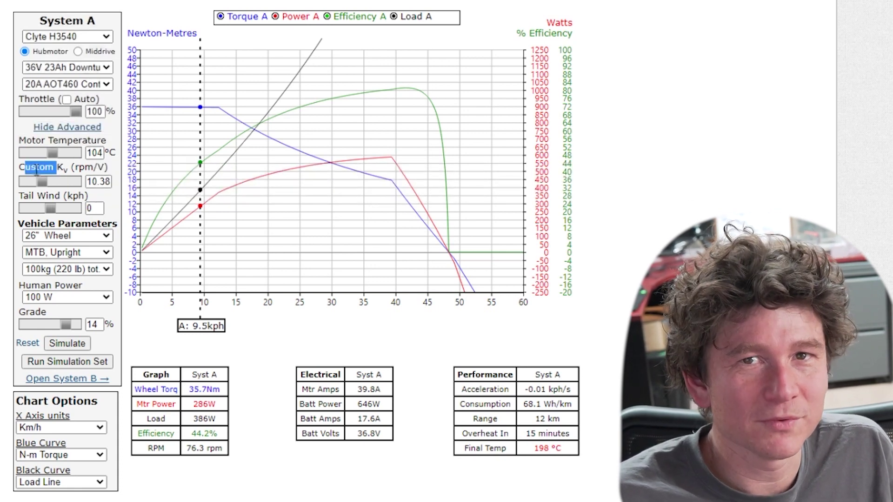
mouse_move(62, 171)
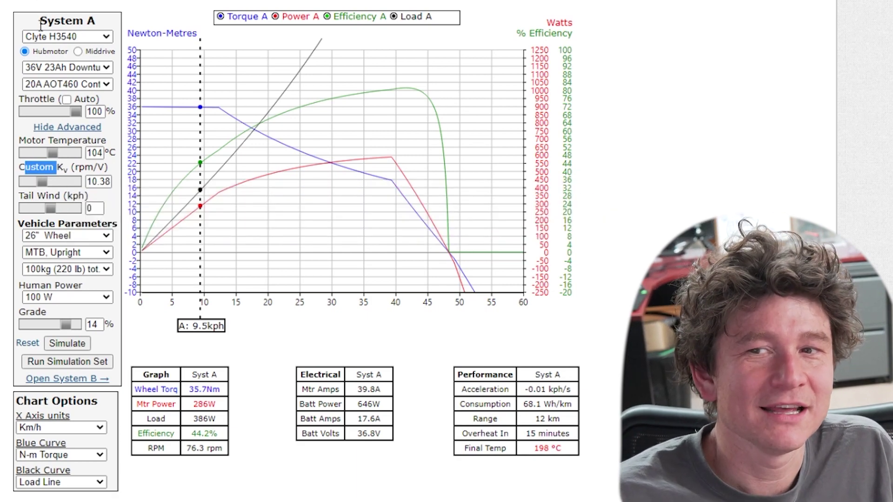
click(57, 166)
drag(46, 179, 52, 185)
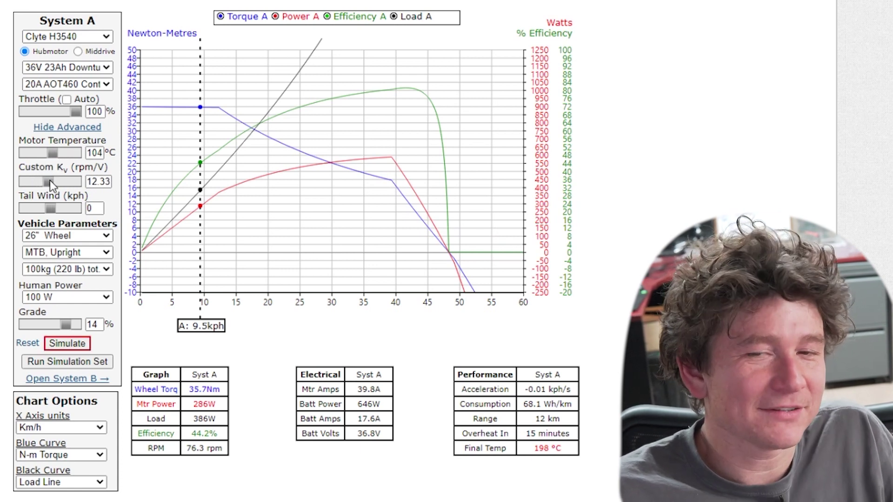
drag(52, 185, 53, 184)
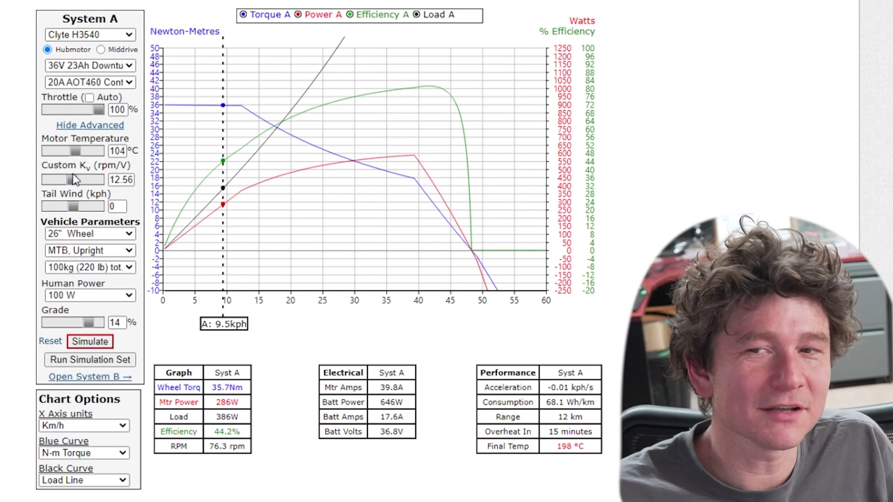
mouse_move(51, 181)
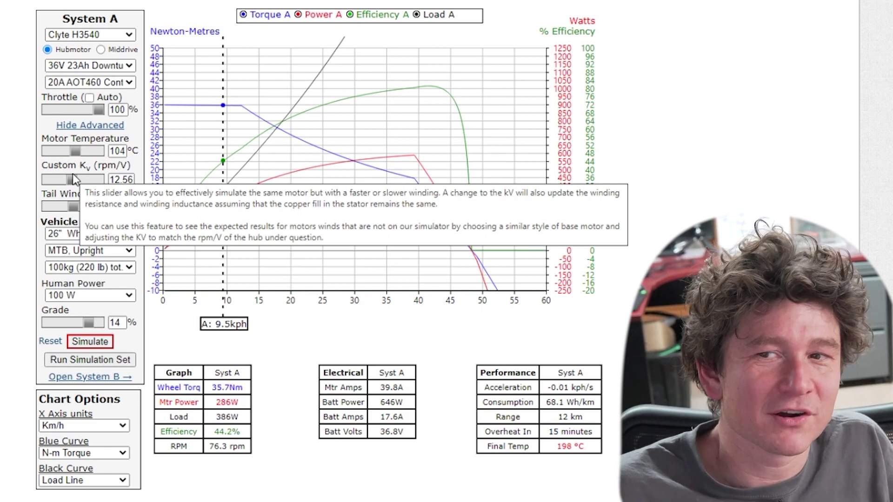
double_click(121, 180)
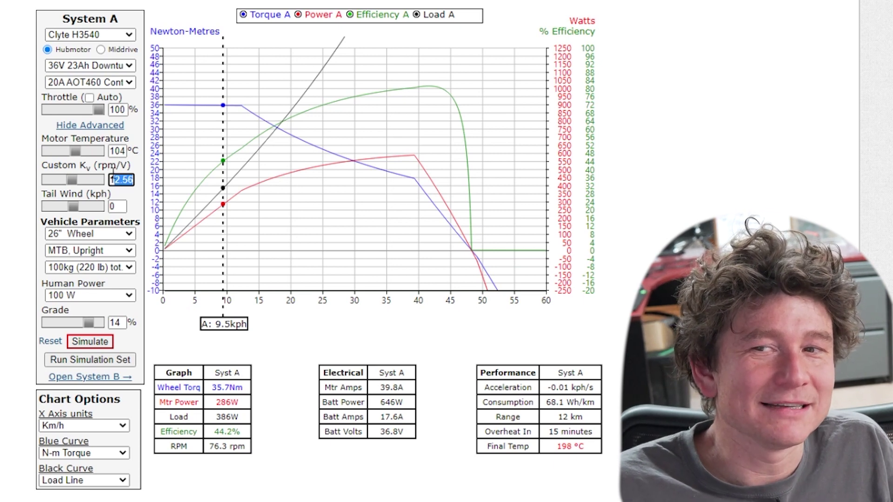
mouse_move(73, 185)
mouse_down()
mouse_move(85, 181)
mouse_move(63, 184)
mouse_up()
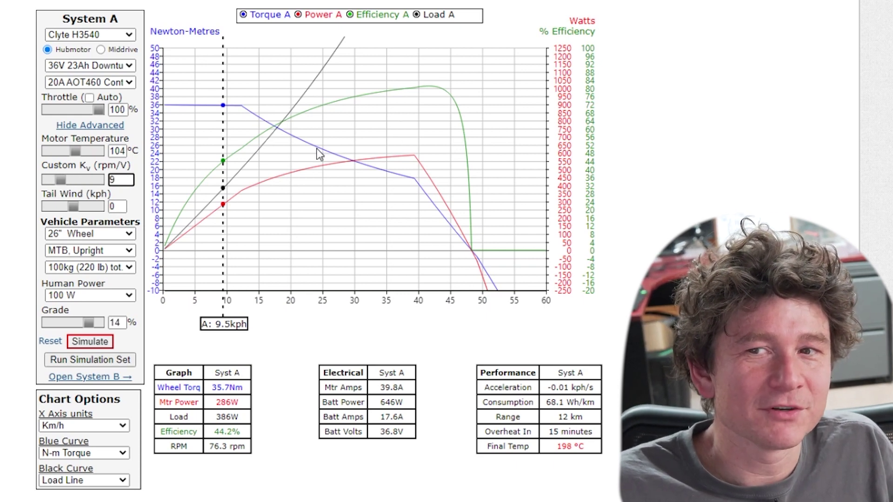
click(90, 34)
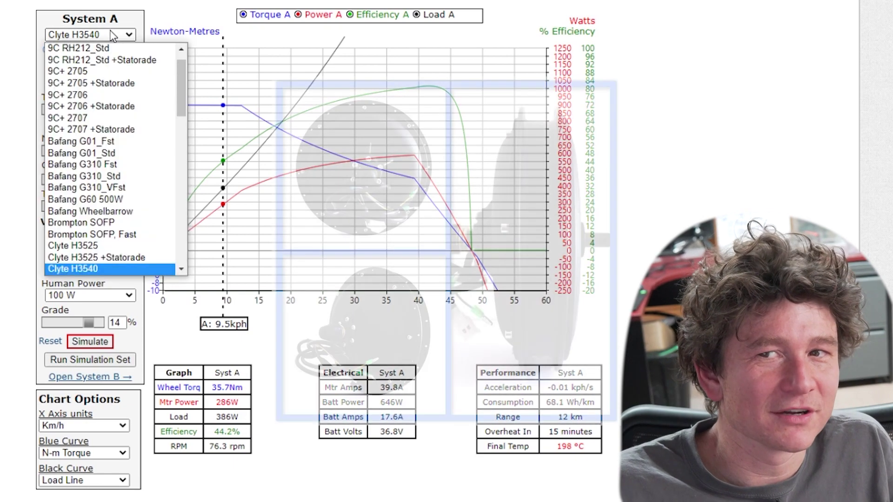
Switch System A to the 9C+ 2707 motor, set custom Kv to 7, and simulate
click(98, 116)
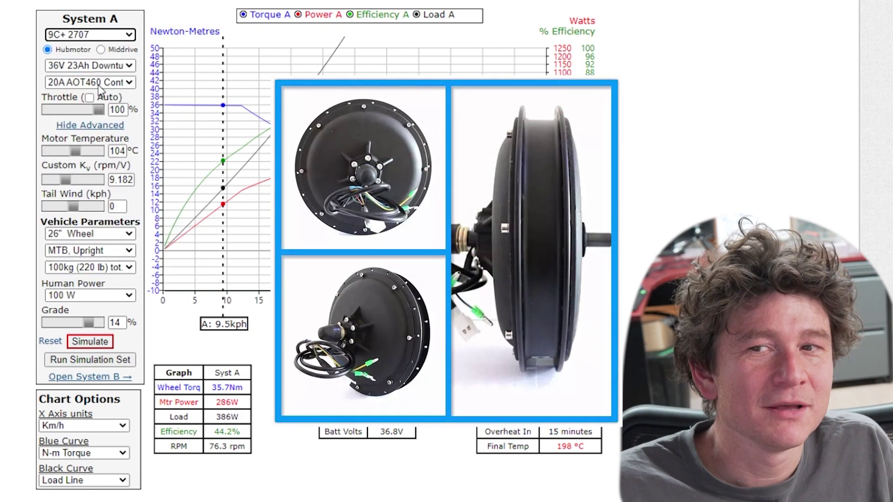
click(87, 343)
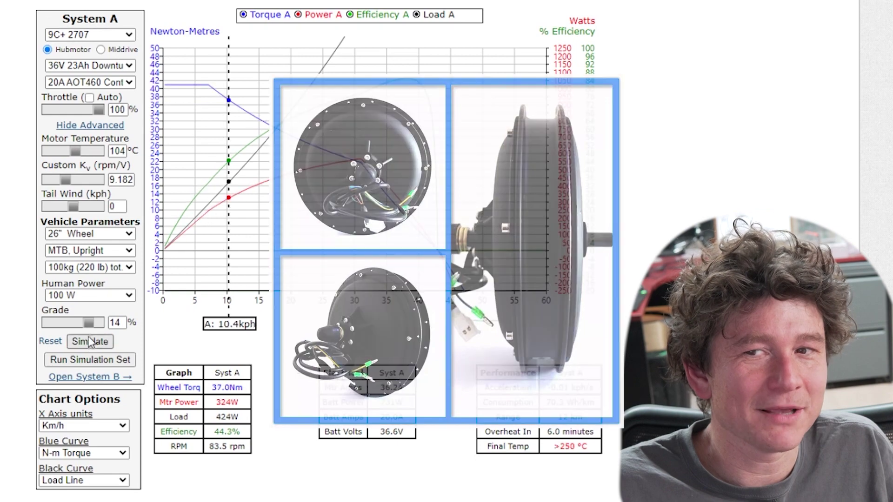
drag(133, 180, 112, 180)
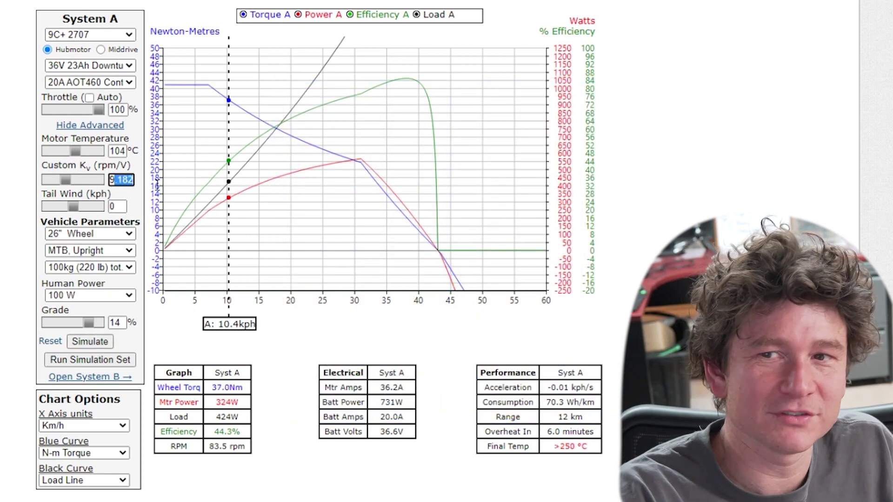
key(BackSpace)
key(BackSpace)
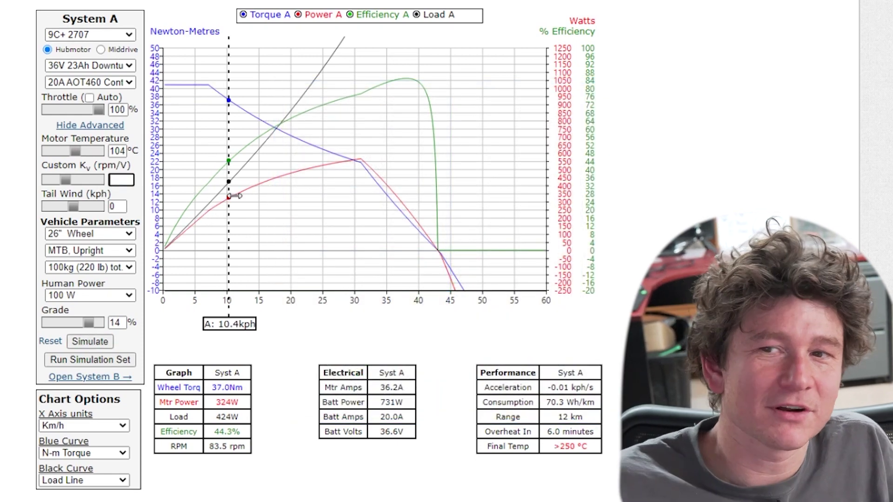
key(Return)
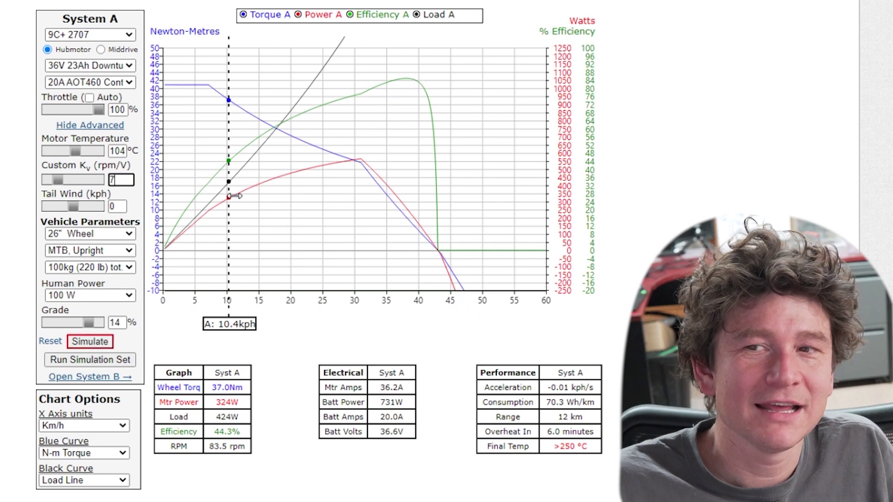
click(103, 342)
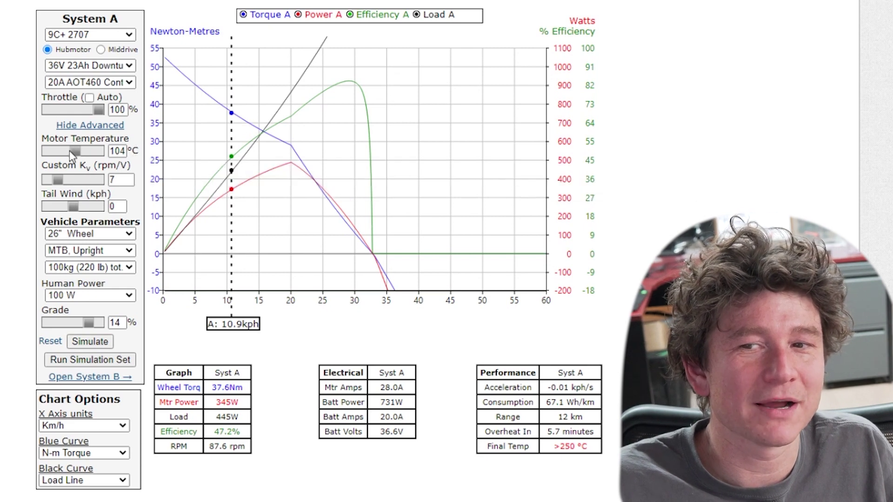
Lower the motor temperature to 66 °C and rerun, keeping the 9C+ 2707 motor
drag(71, 154, 68, 153)
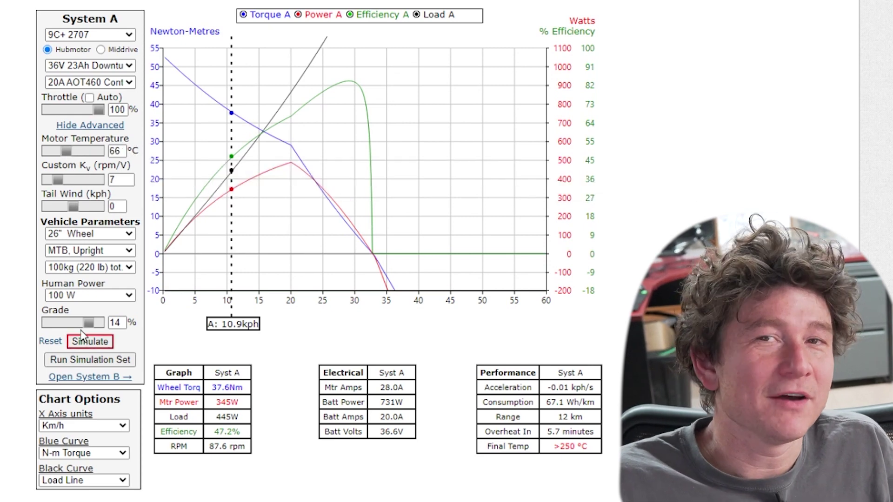
click(84, 348)
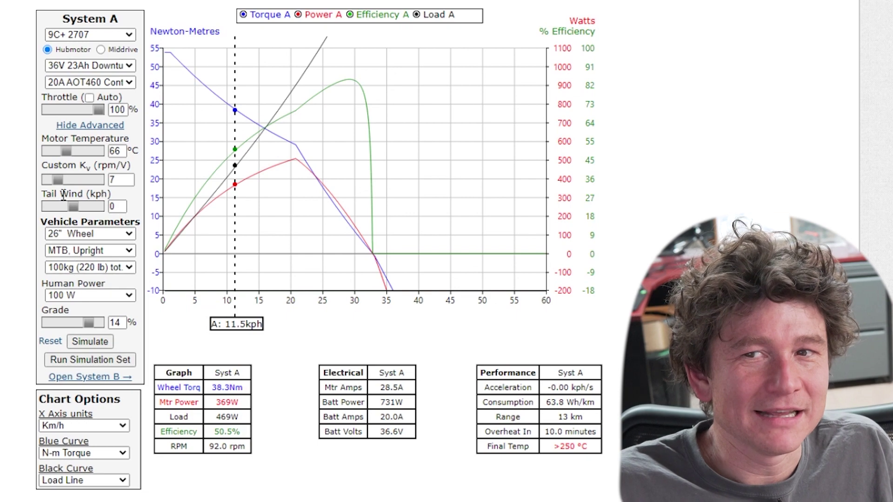
mouse_move(64, 196)
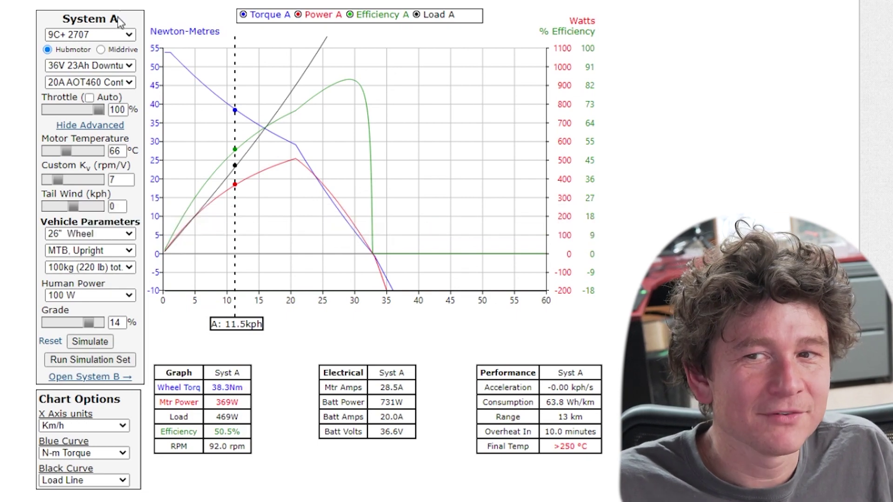
click(95, 34)
key(Escape)
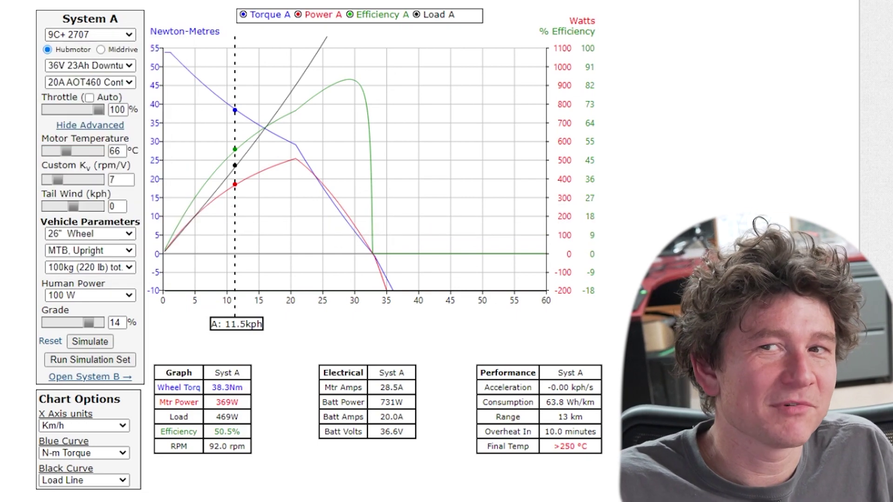
Switch System A to the Shengyi SX STD (8T) motor and simulate
click(118, 179)
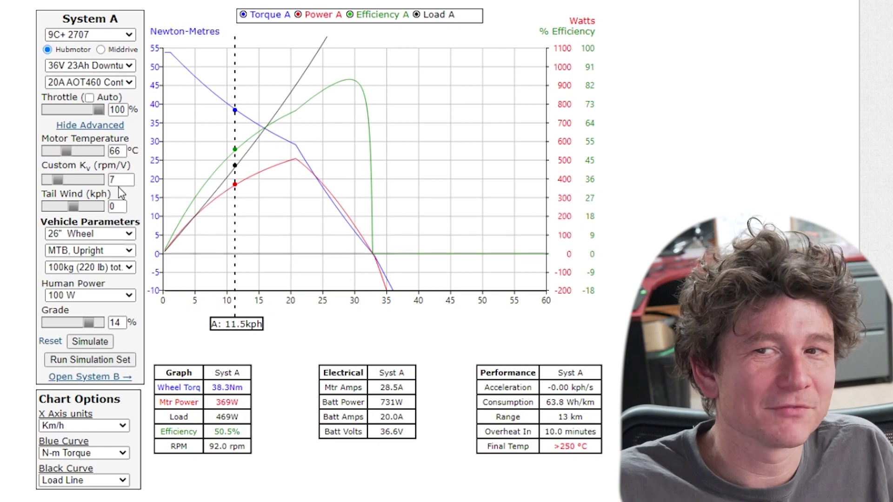
click(120, 35)
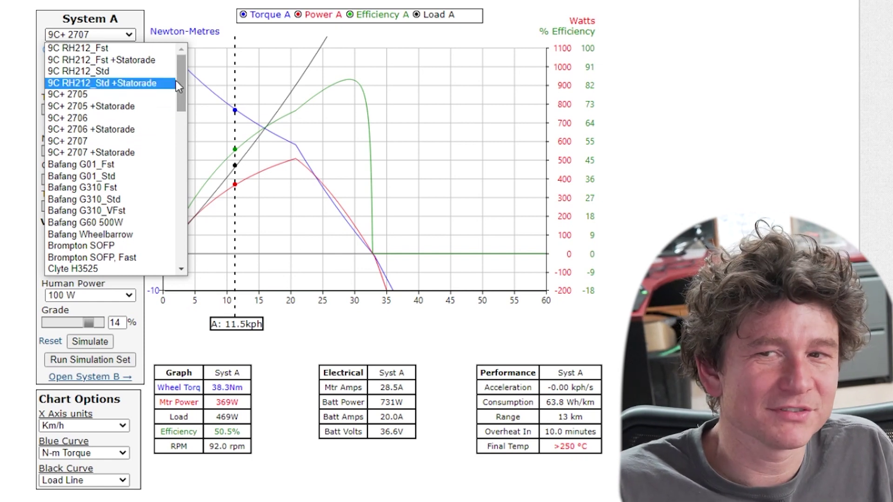
drag(177, 82, 195, 215)
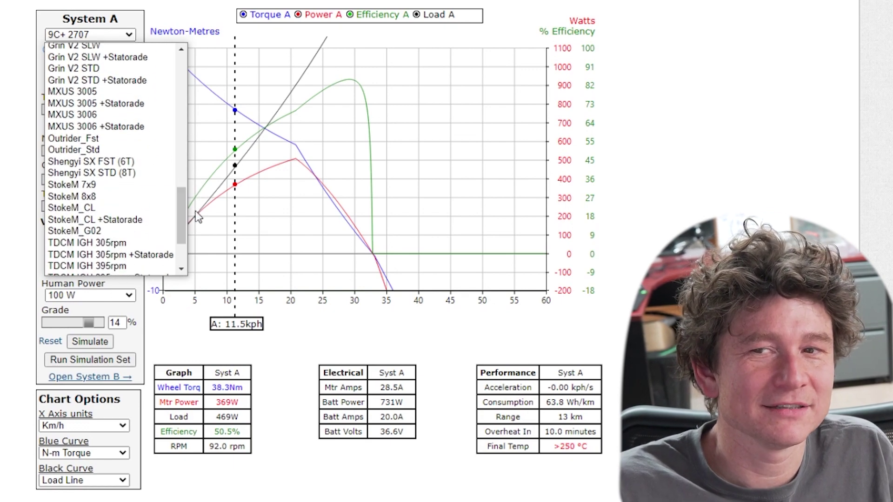
click(112, 173)
click(91, 342)
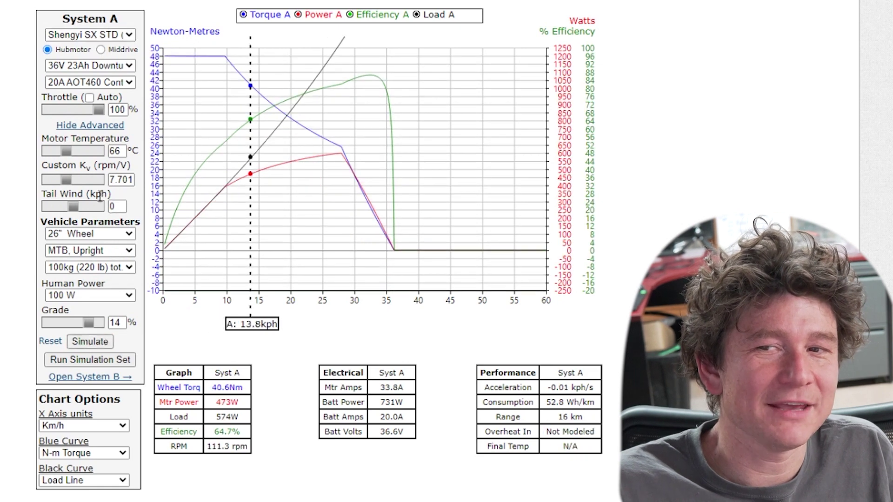
Set custom Kv to 10.5, rerun, and read the results at 30.1 kph
drag(65, 180, 150, 180)
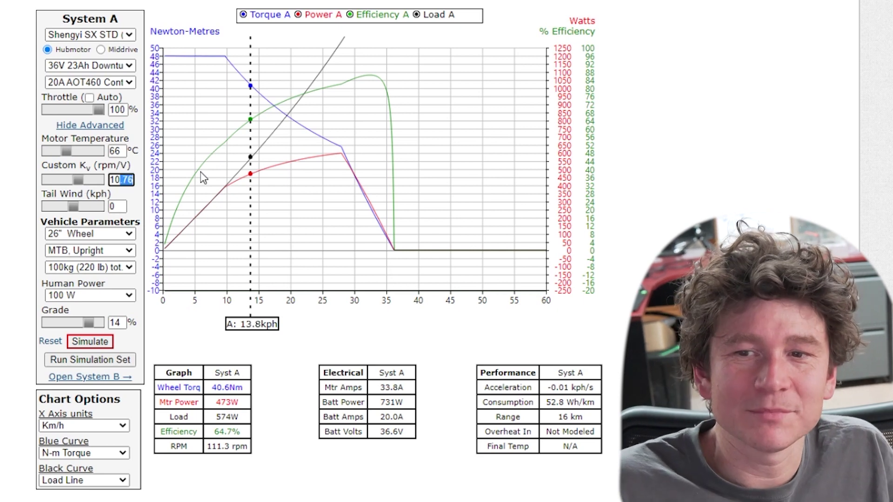
text(.5)
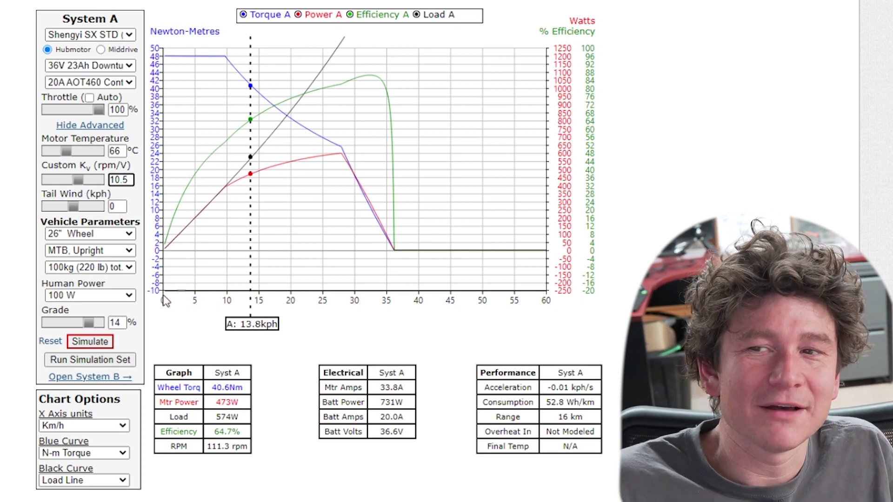
click(95, 343)
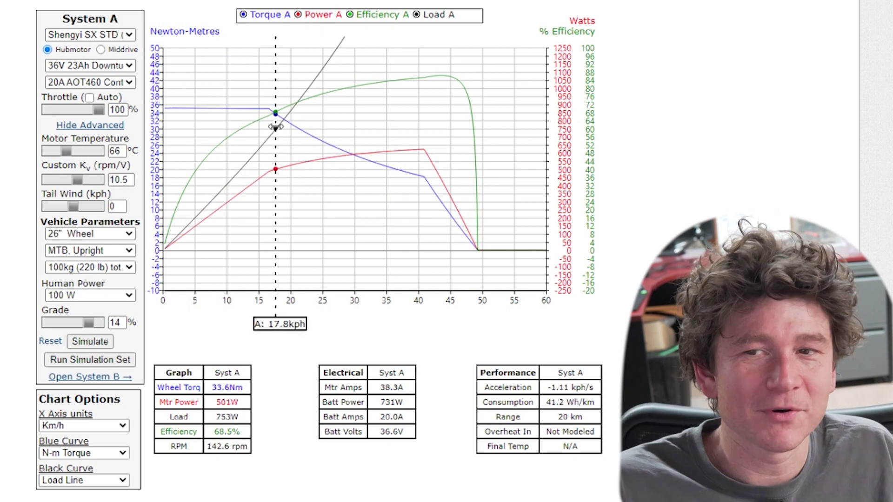
drag(276, 126, 353, 149)
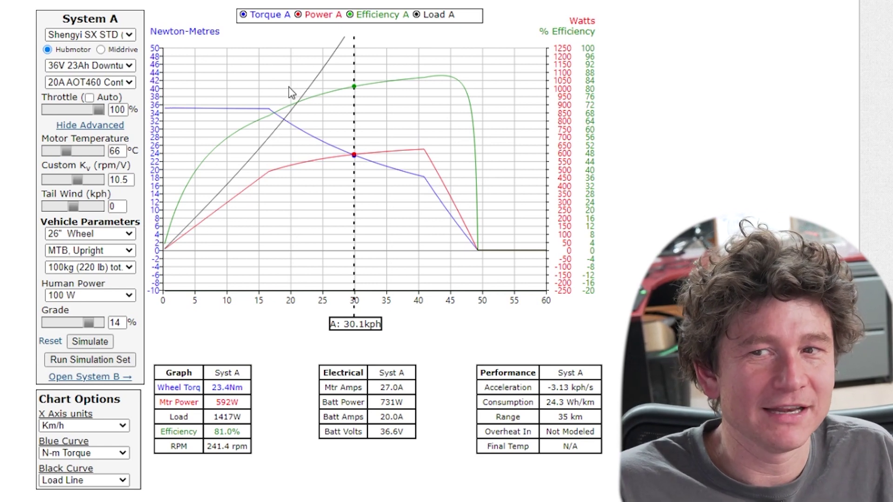
Flatten the grade to 0% and rerun, giving 41.6 kph, 570 W and 54 km range
scroll(141, 169, up, 1)
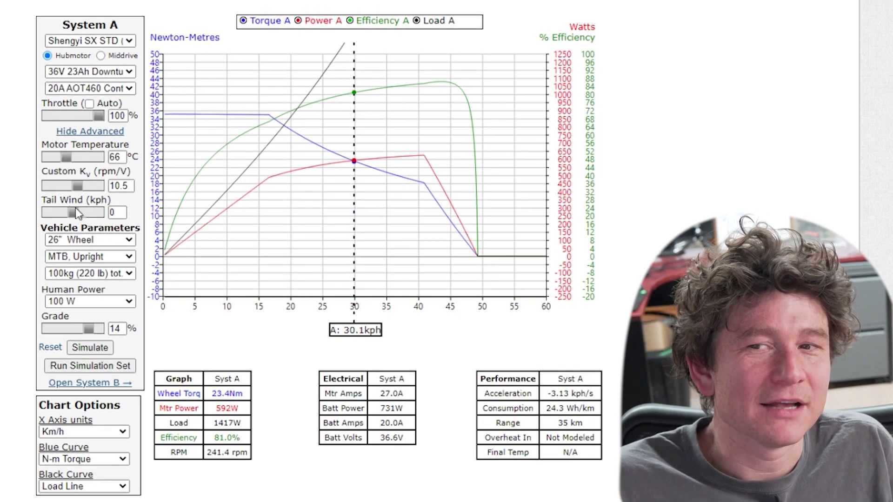
double_click(115, 212)
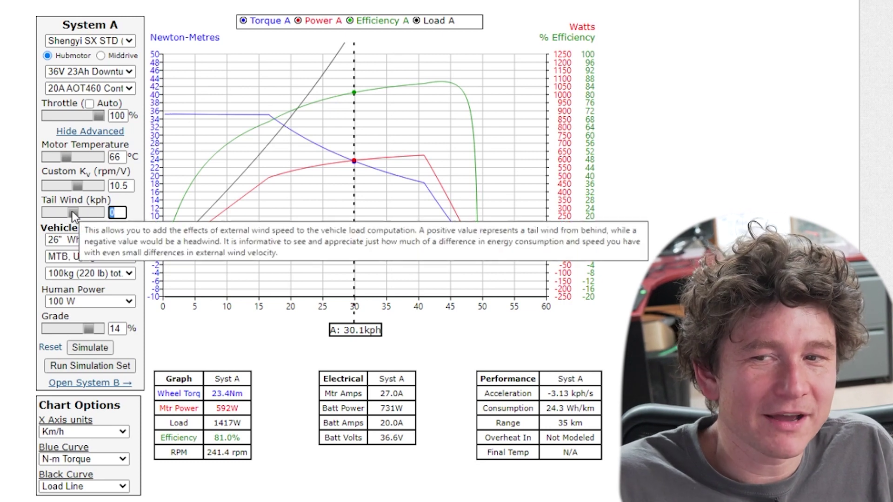
drag(88, 331, 66, 331)
click(75, 349)
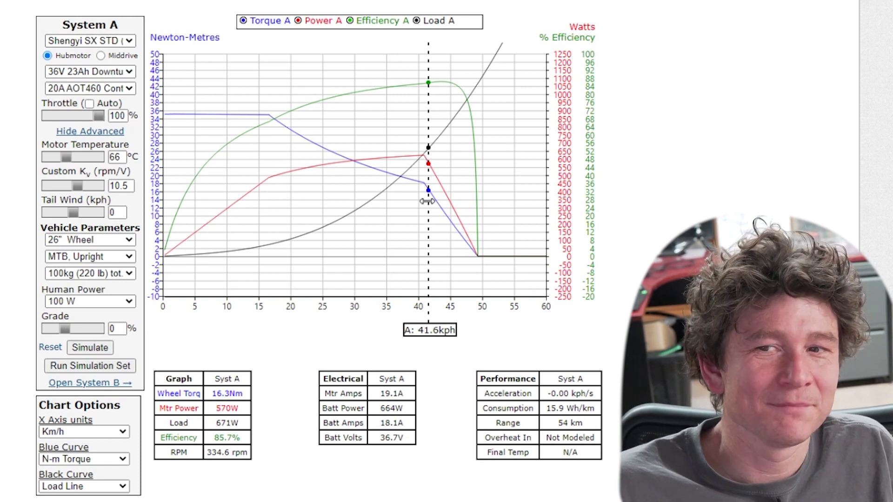
double_click(115, 213)
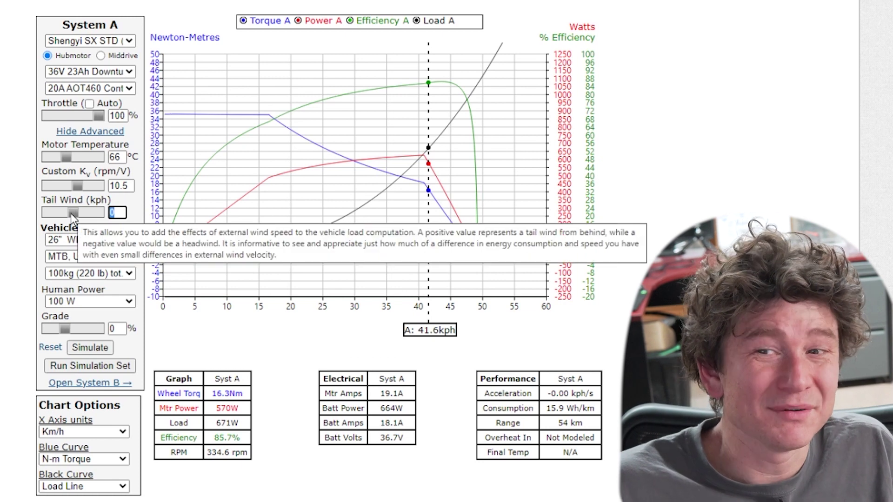
text(20)
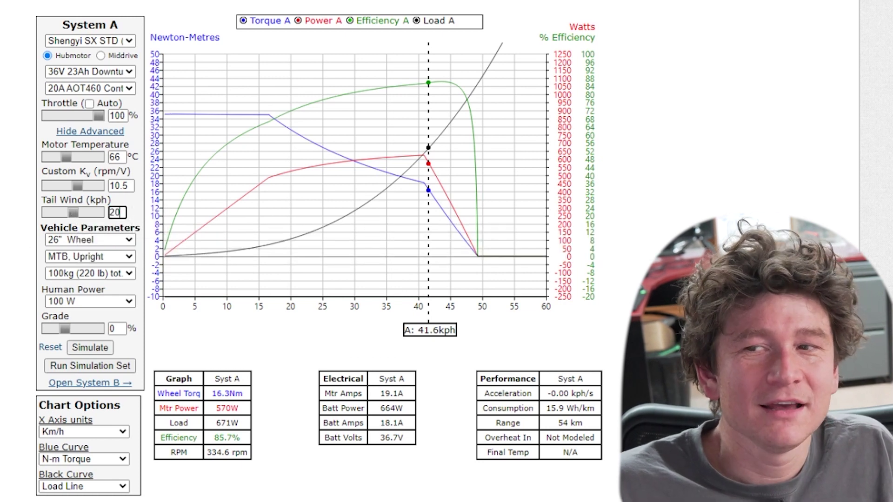
click(90, 348)
click(95, 348)
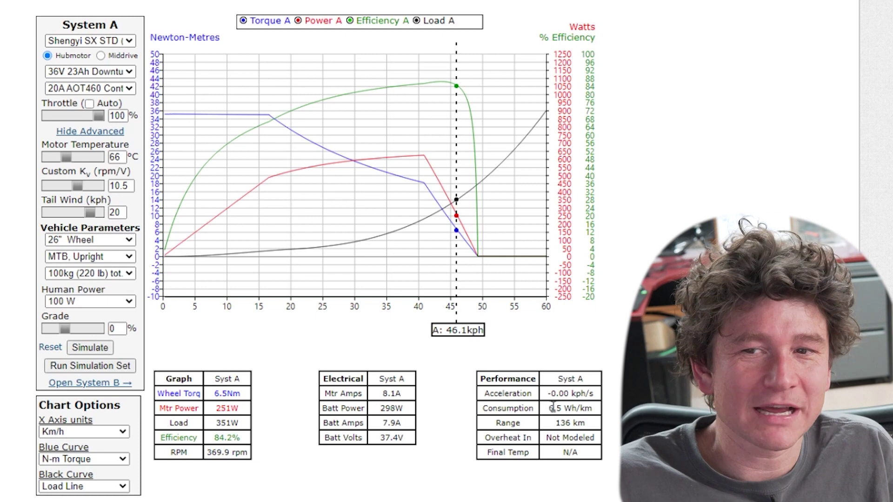
drag(551, 408, 592, 408)
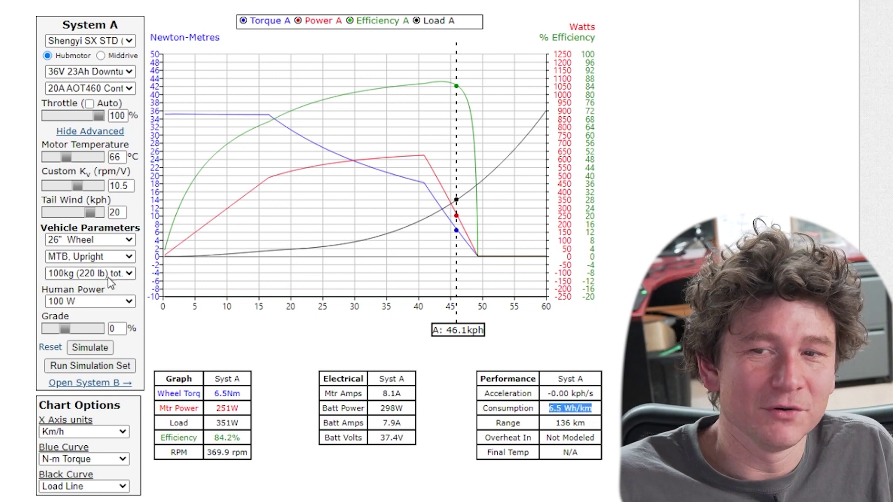
double_click(120, 213)
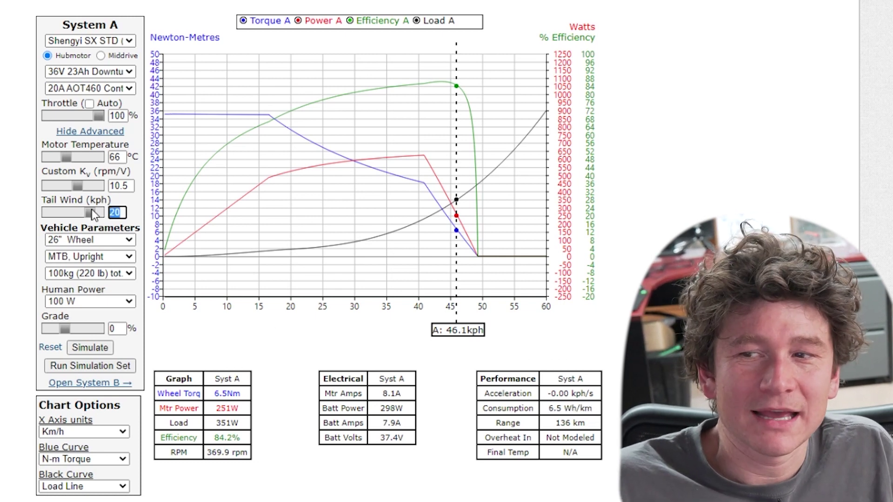
text(0)
click(93, 348)
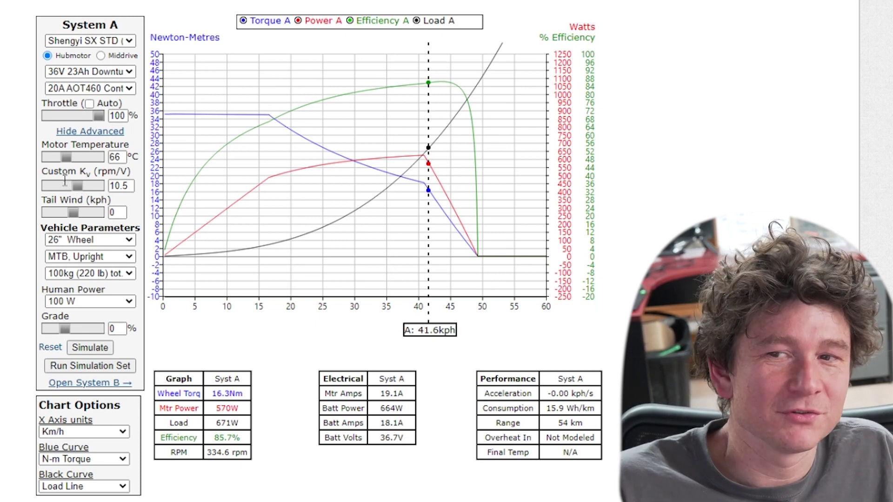
Simulate a 10 kph headwind, check the 20.0 Wh/km consumption, then raise the headwind to 18 kph
drag(76, 211, 66, 213)
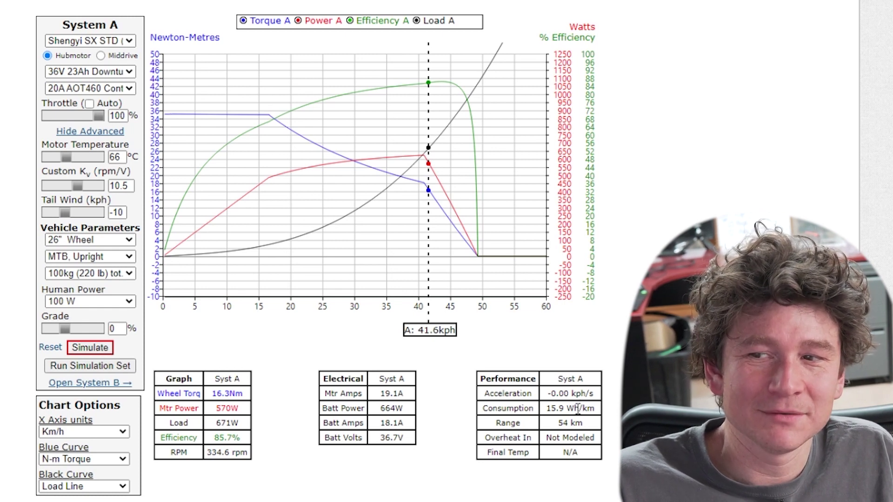
click(87, 349)
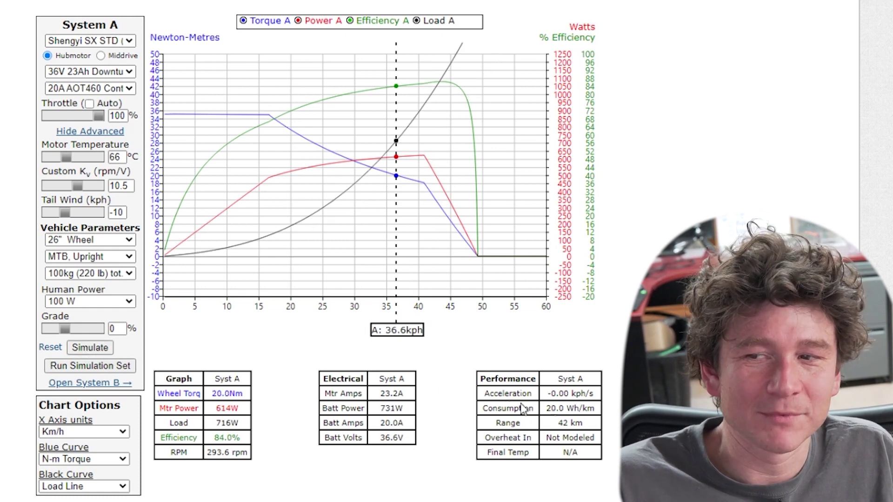
drag(545, 408, 594, 409)
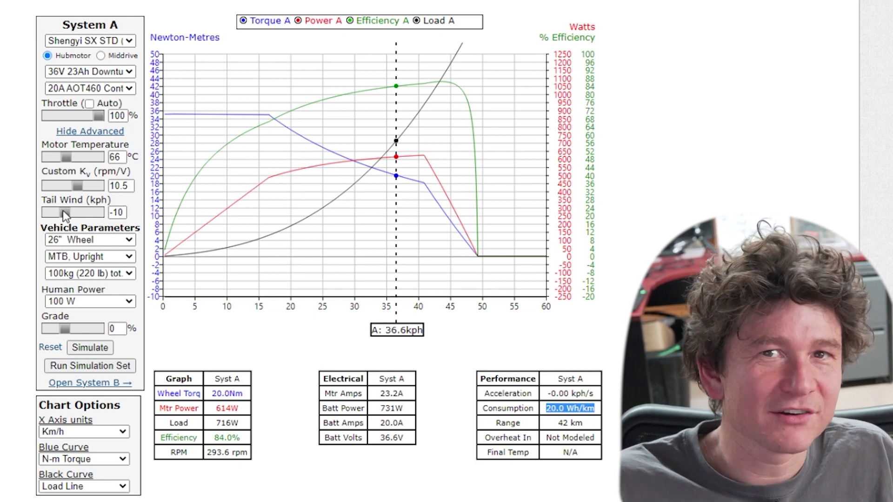
drag(66, 214, 61, 216)
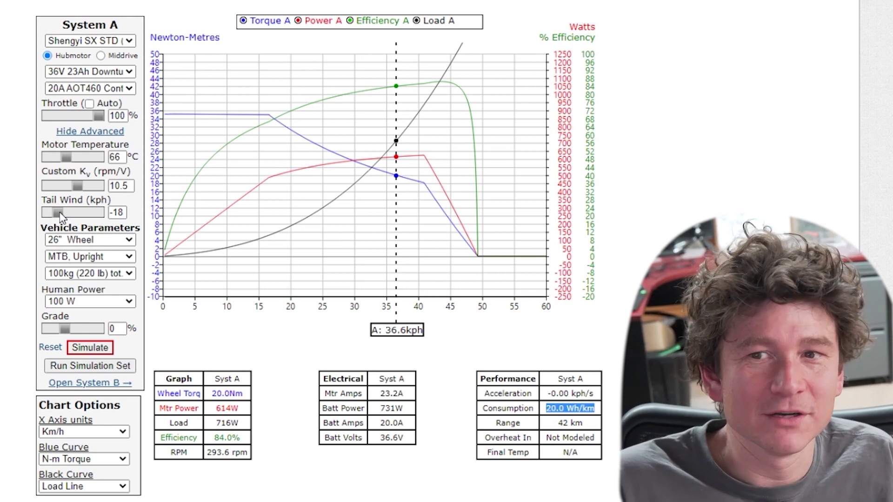
mouse_move(70, 216)
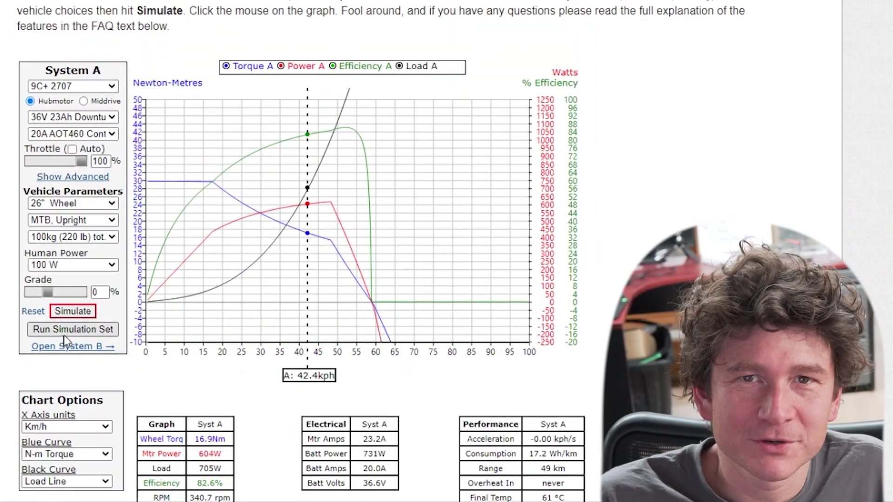
mouse_move(68, 354)
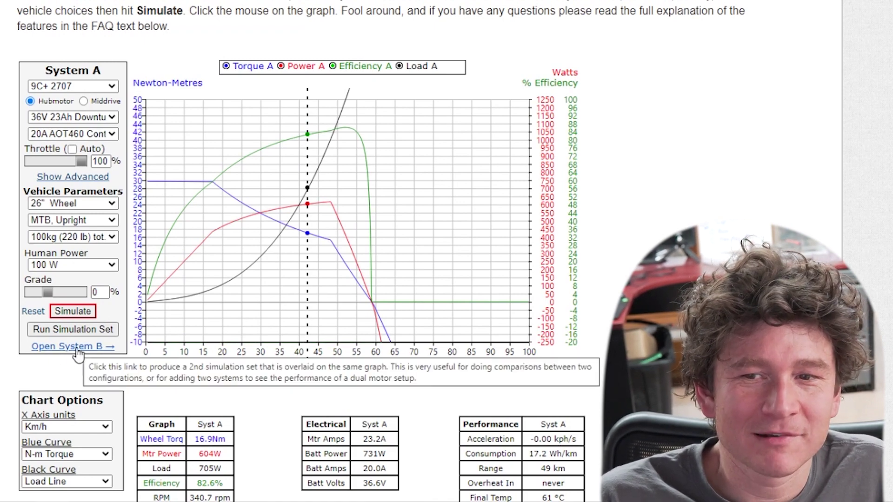
click(77, 348)
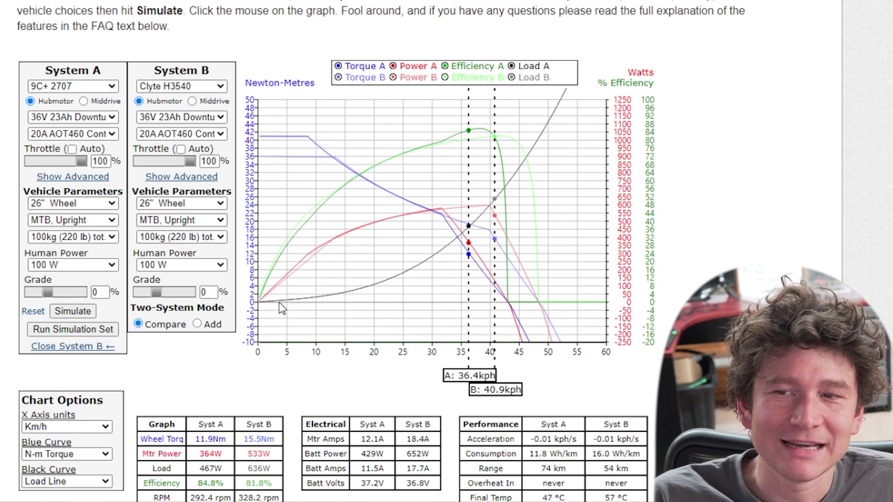
Move the speed cursors across the graph, ending with System A at 42.7 kph and System B at 35.5 kph
scroll(496, 226, down, 1)
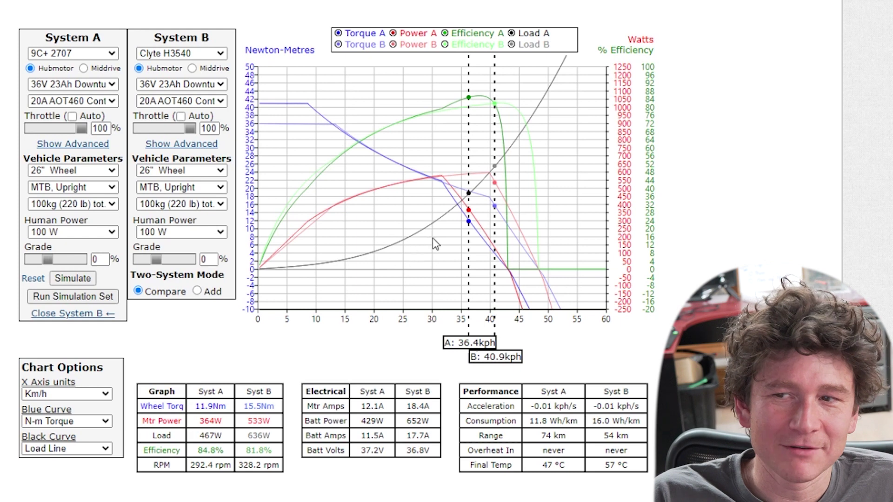
drag(468, 239, 373, 251)
mouse_move(491, 248)
mouse_down()
mouse_move(429, 249)
mouse_move(519, 235)
mouse_up()
mouse_move(380, 229)
mouse_down()
mouse_move(410, 230)
mouse_move(391, 233)
mouse_move(402, 242)
mouse_move(434, 236)
mouse_move(403, 244)
mouse_up()
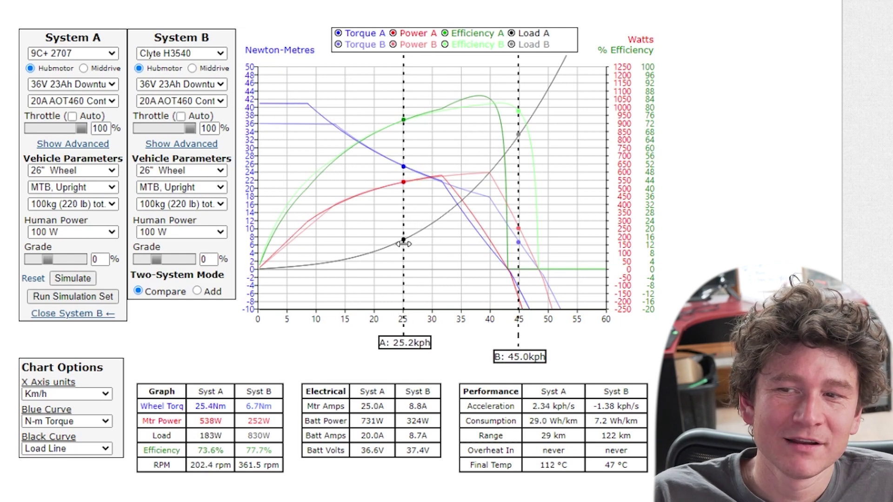
drag(517, 251, 402, 275)
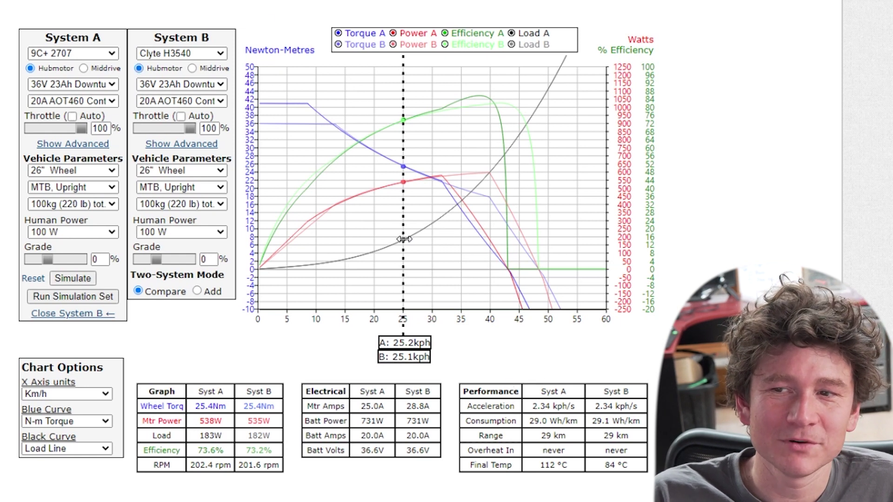
drag(404, 239, 463, 239)
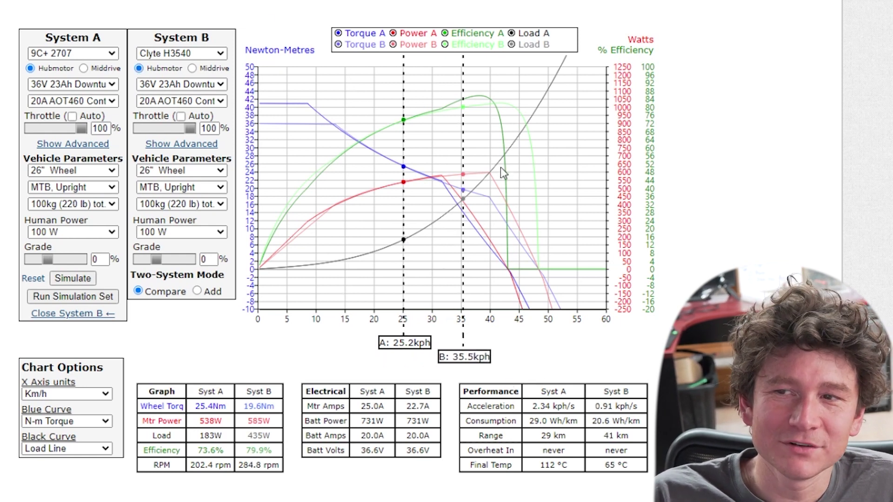
mouse_move(463, 191)
mouse_down()
mouse_move(503, 191)
mouse_move(464, 194)
mouse_up()
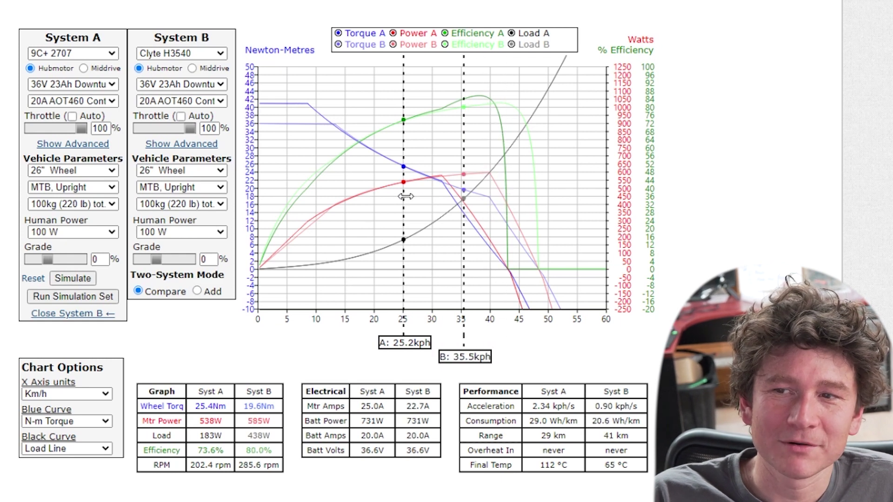
mouse_move(404, 193)
mouse_down()
mouse_move(515, 195)
mouse_move(505, 197)
mouse_up()
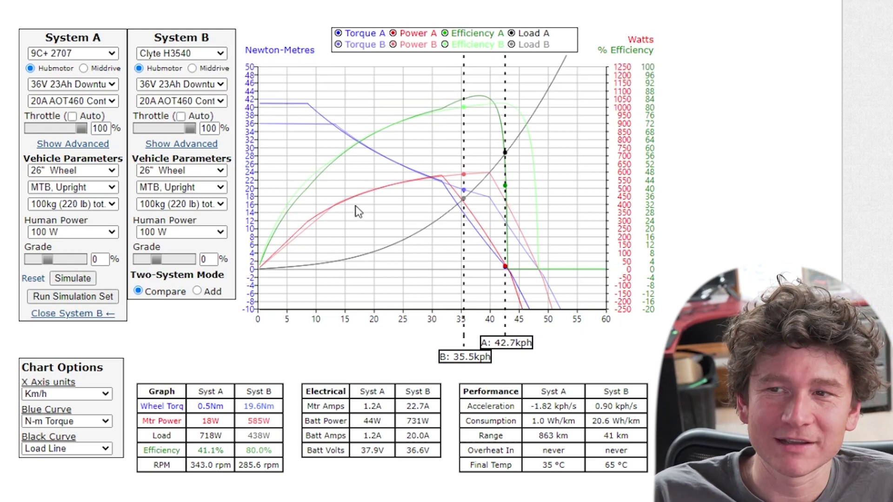
click(172, 54)
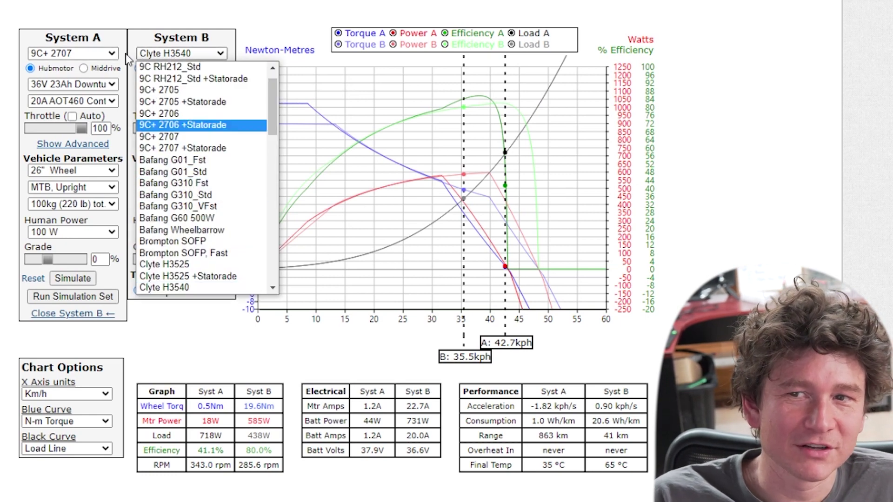
Switch System B's motor to Outrider_Std and rerun the simulation
click(178, 54)
click(178, 54)
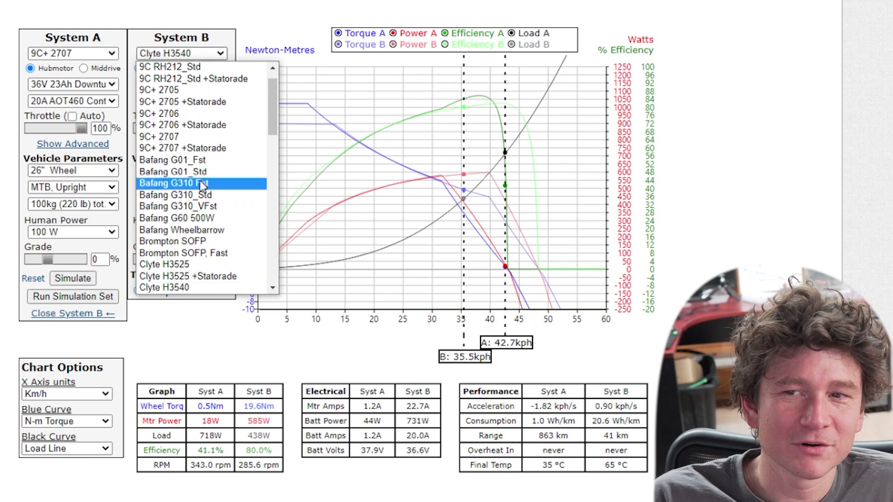
scroll(202, 186, down, 15)
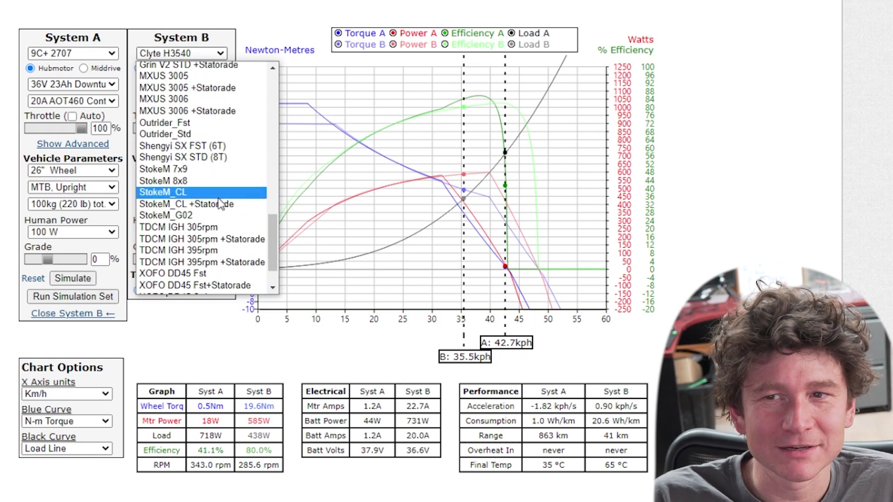
click(191, 133)
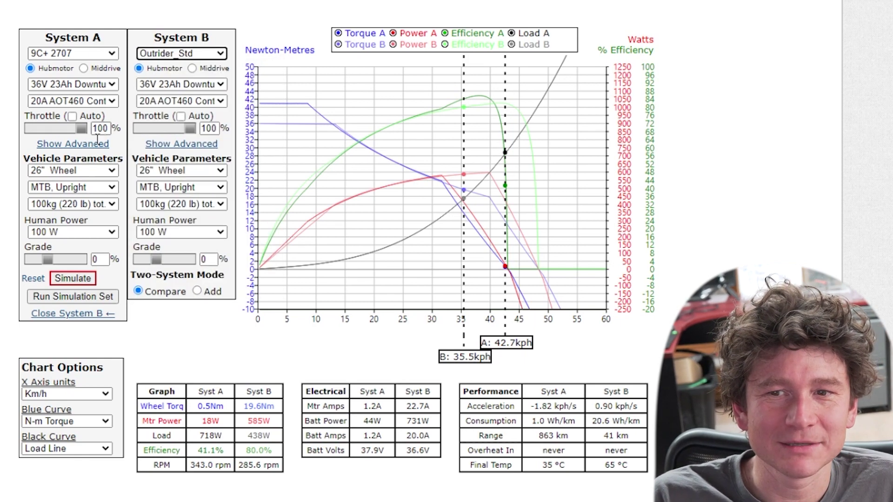
click(84, 278)
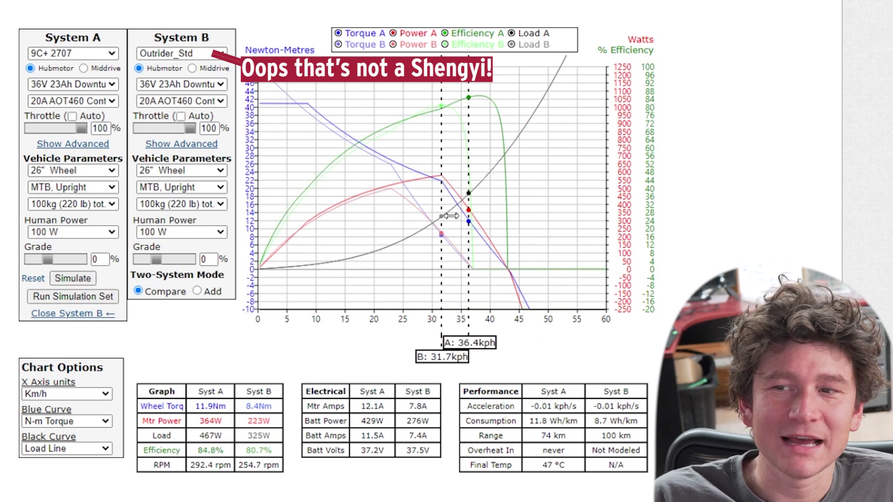
Set both throttles to automatic and place both systems cruising at about 23.4 kph
mouse_move(469, 213)
mouse_down()
mouse_move(459, 214)
mouse_move(467, 209)
mouse_up()
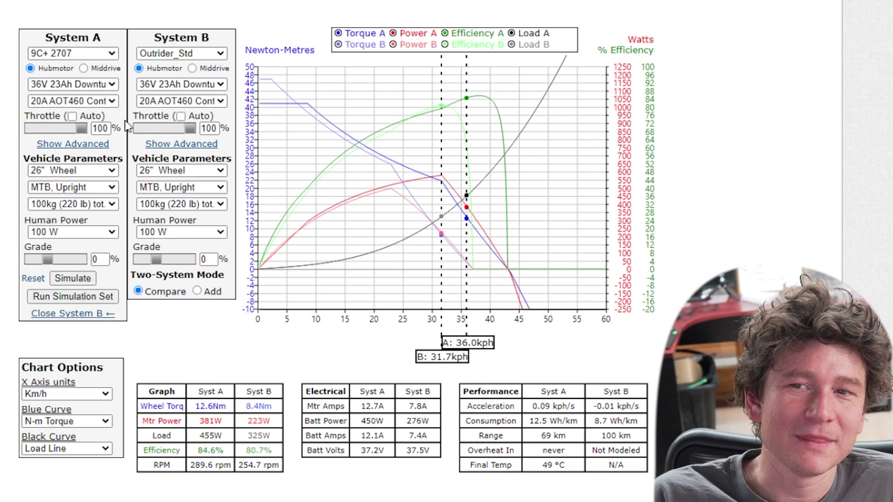
click(72, 117)
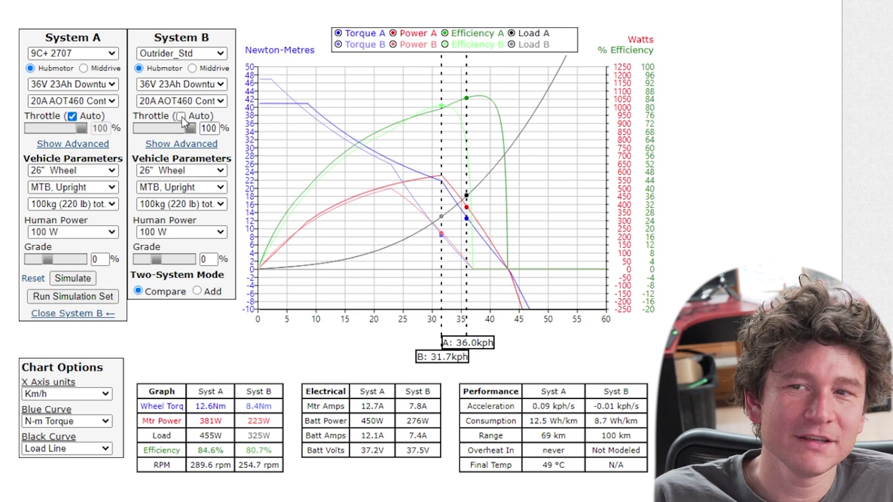
click(181, 117)
mouse_move(427, 186)
mouse_down()
mouse_move(403, 181)
mouse_move(413, 182)
mouse_up()
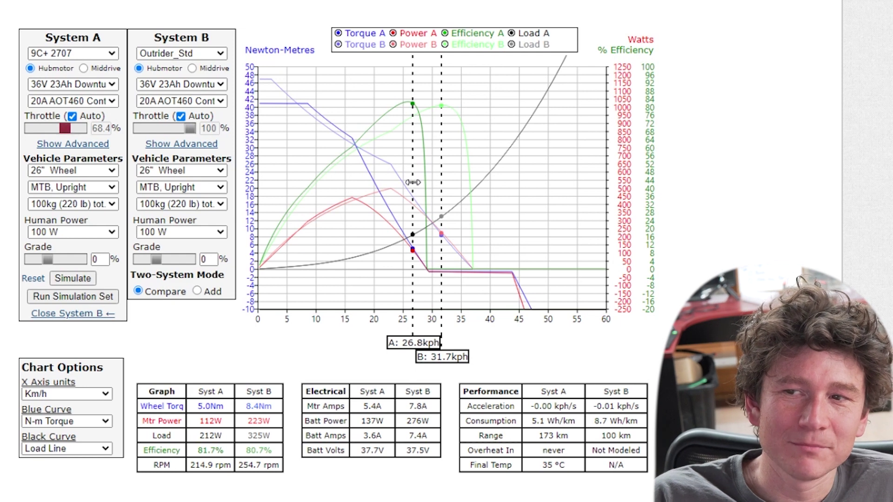
drag(442, 182, 412, 187)
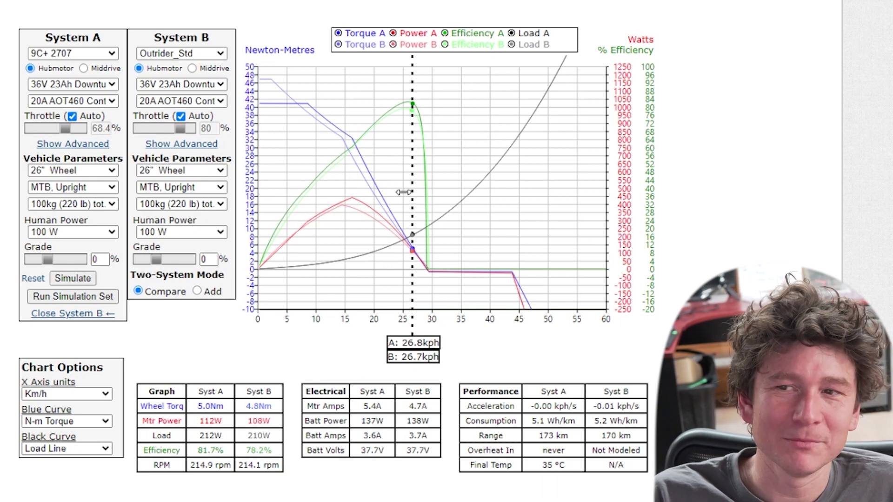
click(344, 177)
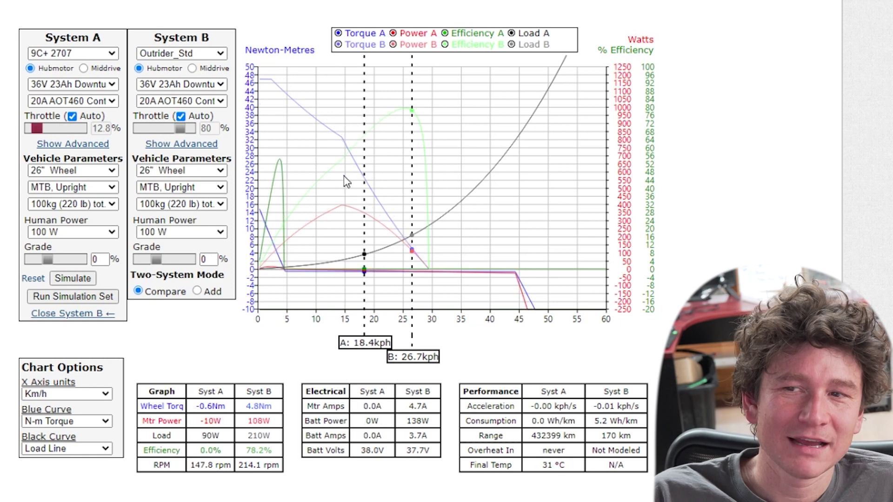
click(394, 182)
click(393, 182)
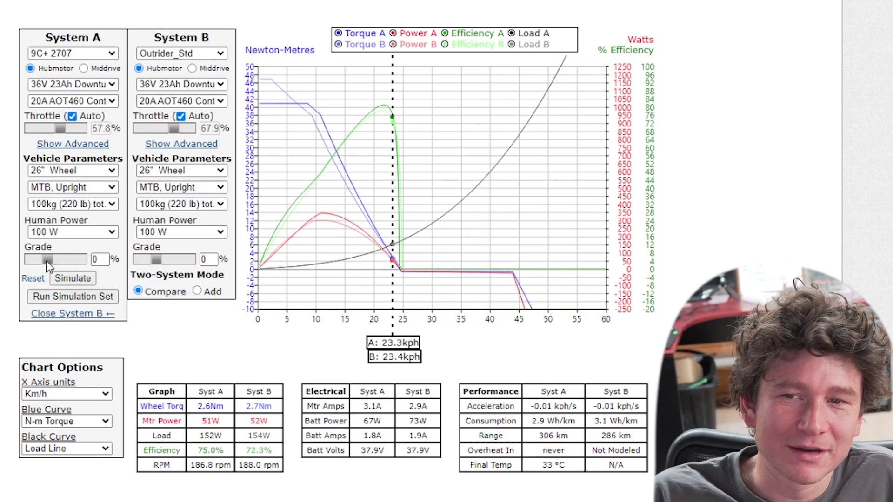
Set the grade to 4.5% on both System A and System B, then rerun the simulation
drag(52, 261, 59, 265)
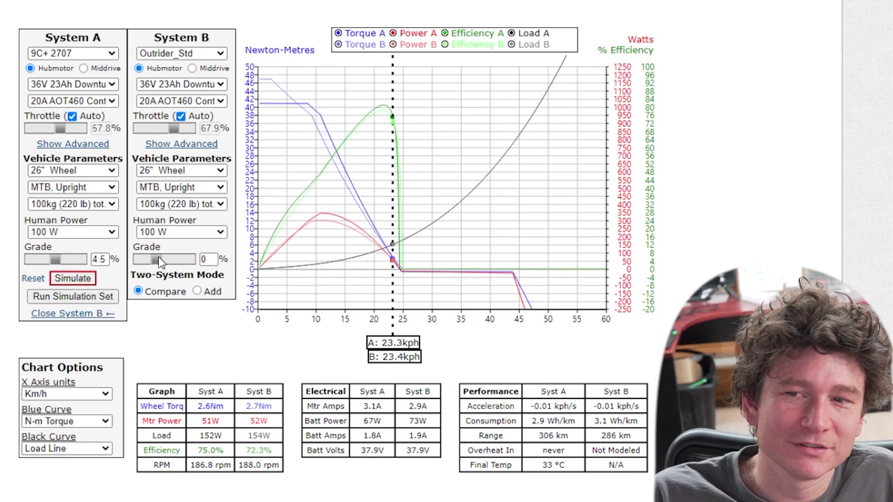
mouse_move(160, 258)
mouse_down()
mouse_move(176, 257)
mouse_move(168, 262)
mouse_up()
click(80, 280)
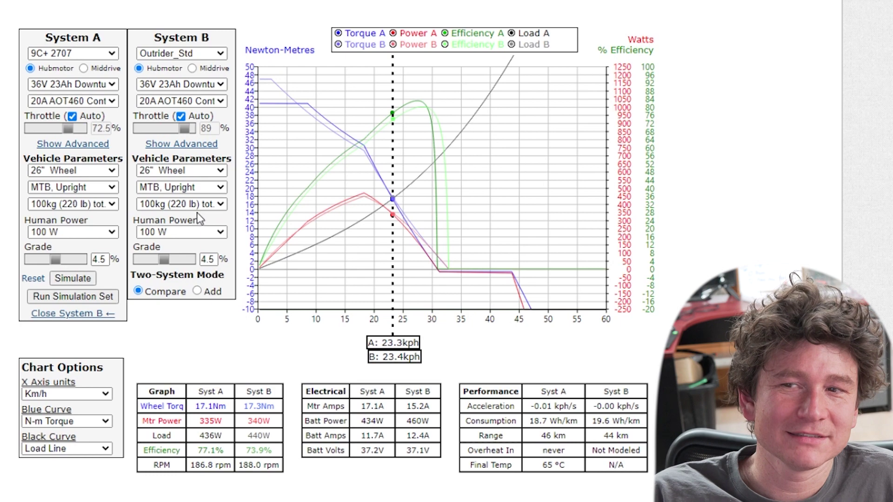
Give System B the 9C+ 2707 motor and rerun the simulation
click(153, 53)
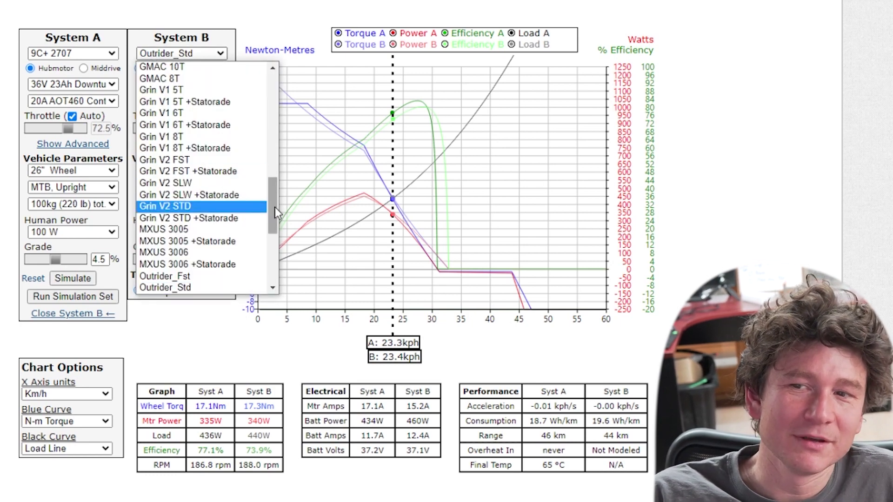
drag(274, 206, 269, 89)
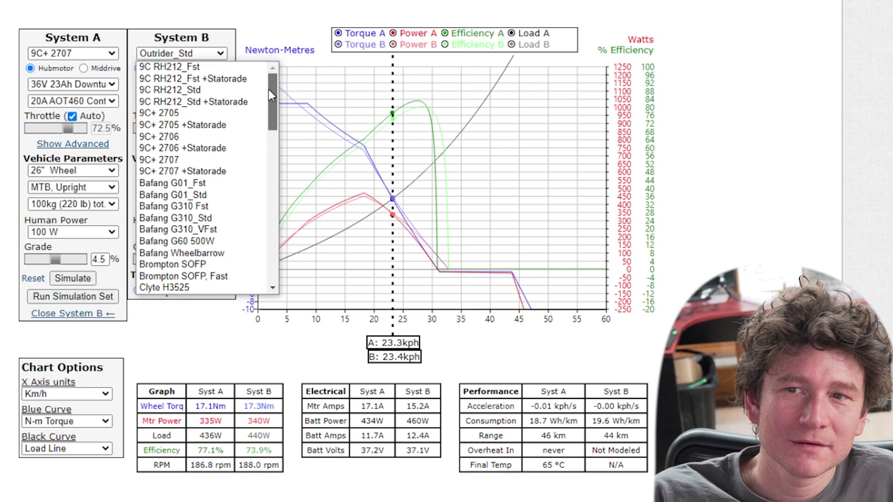
click(181, 160)
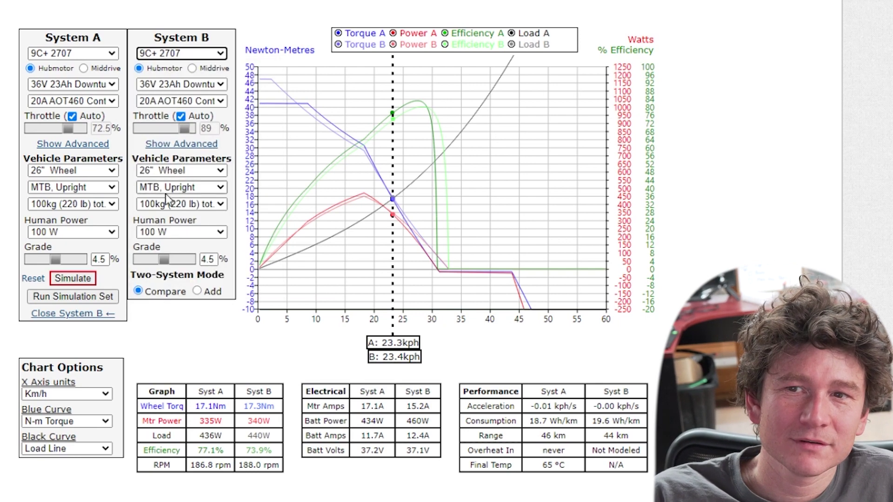
click(73, 278)
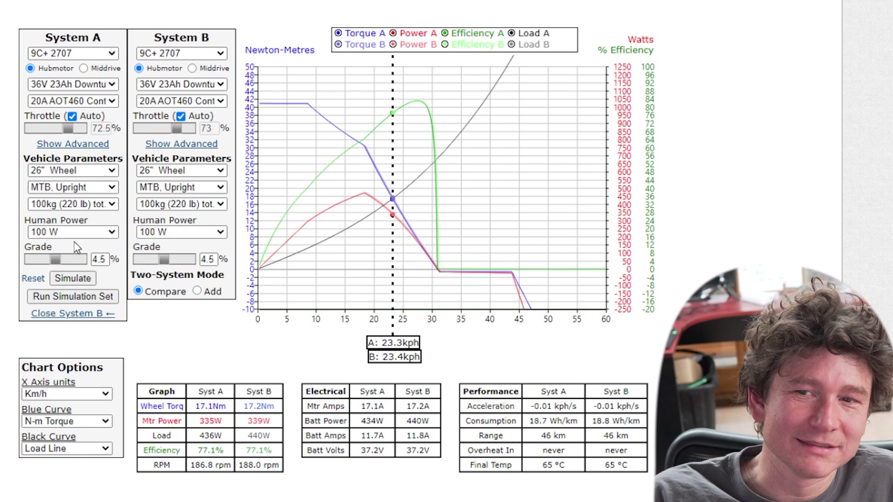
Set total weight to 90kg for System A and 130kg for System B, then resimulate
click(33, 203)
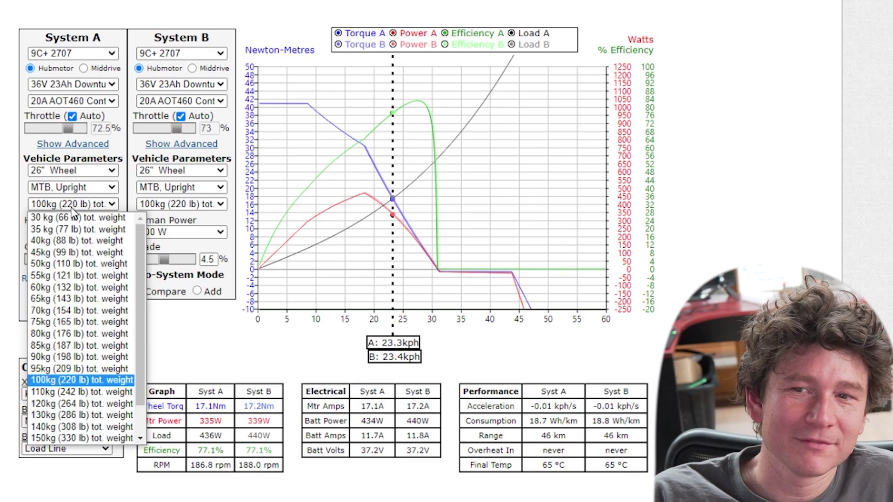
click(67, 357)
click(153, 204)
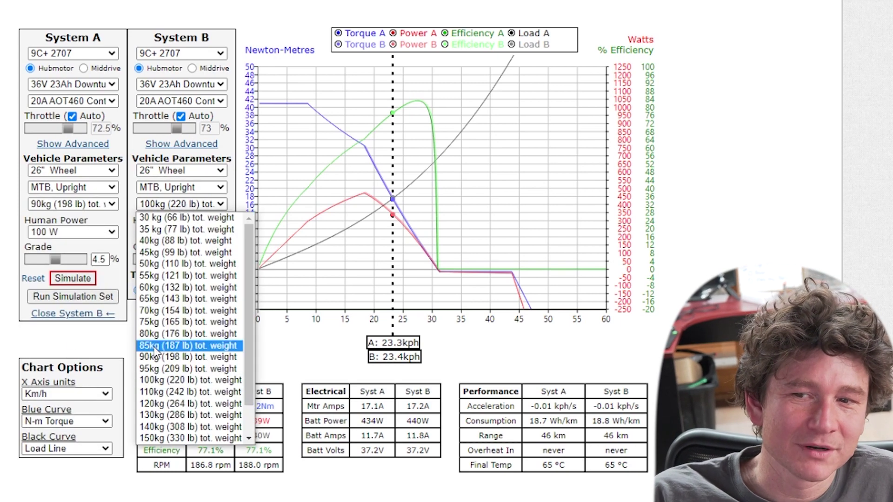
scroll(156, 352, down, 1)
click(166, 378)
click(79, 278)
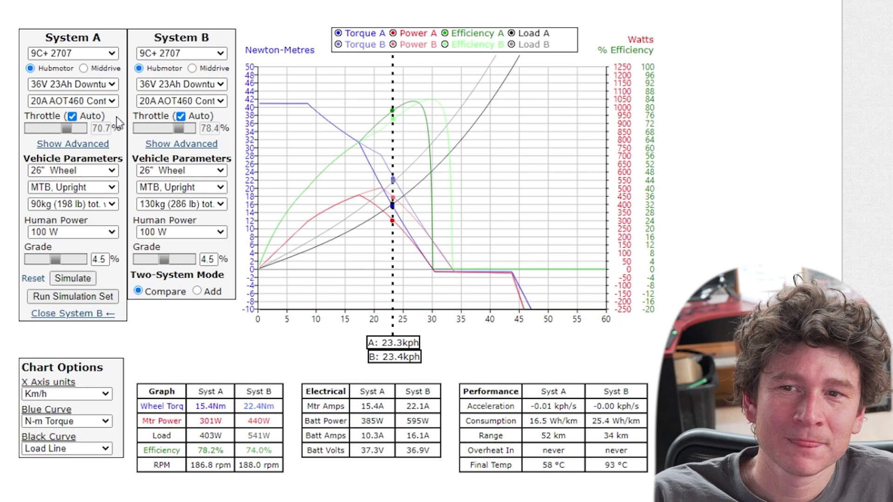
Turn off auto throttle on both systems, set both throttles to 100%, and resimulate
click(76, 116)
click(181, 117)
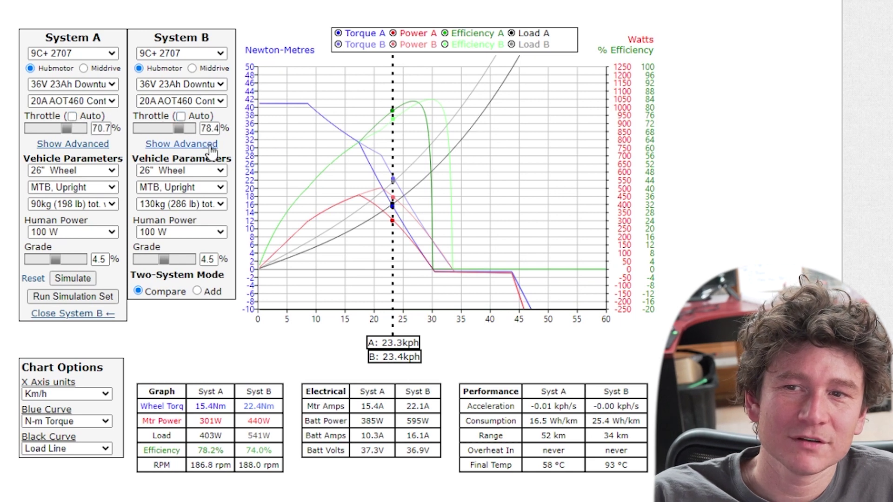
drag(178, 129, 192, 128)
drag(75, 132, 85, 131)
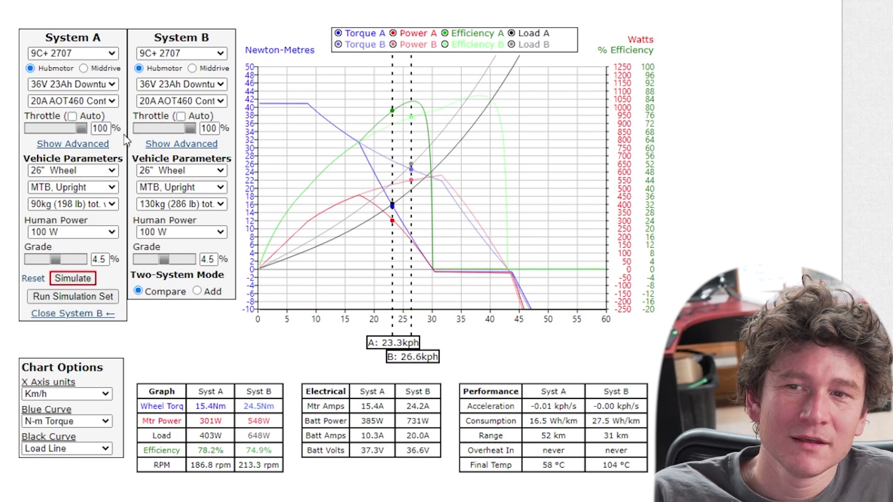
click(62, 280)
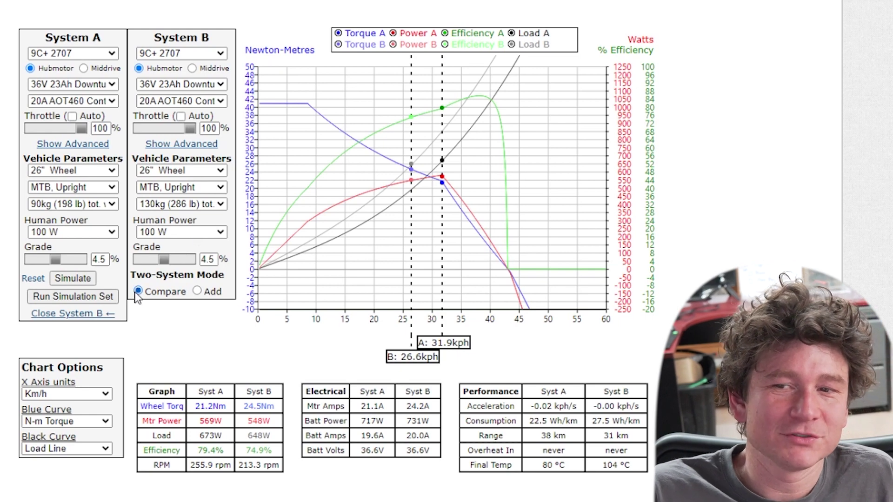
mouse_move(207, 296)
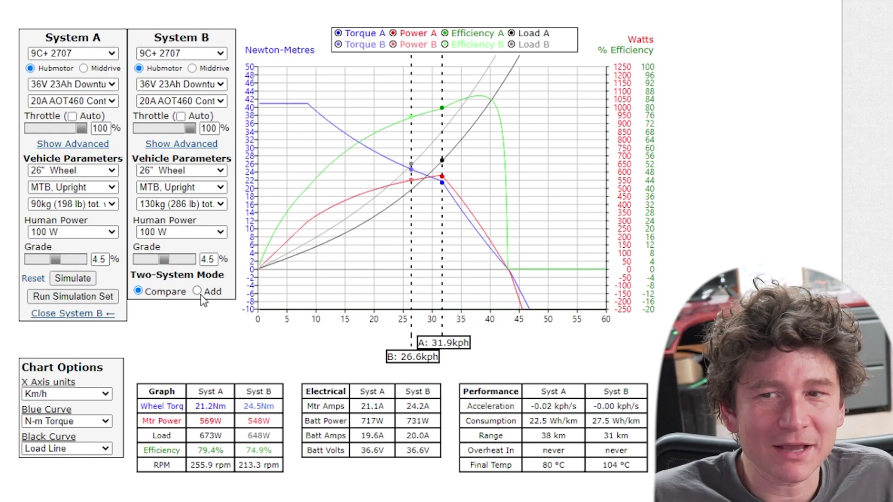
Switch Two-System Mode to Add and give System B a 20" wheel
click(198, 291)
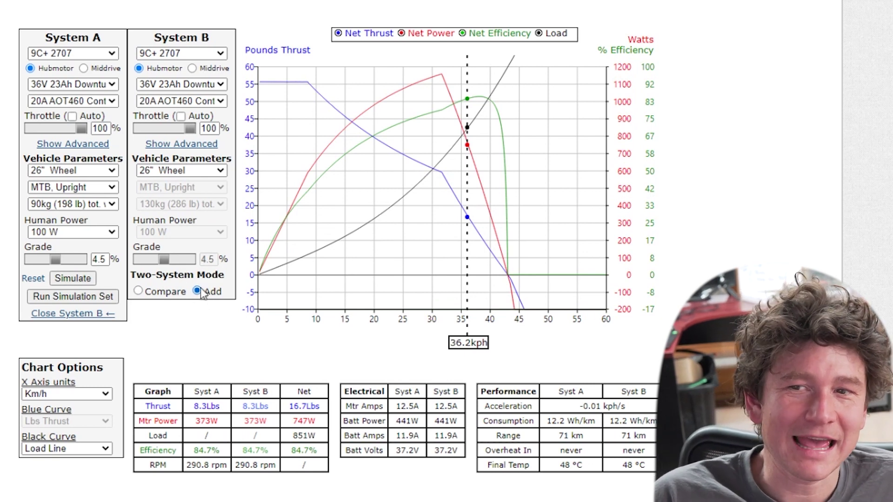
click(186, 171)
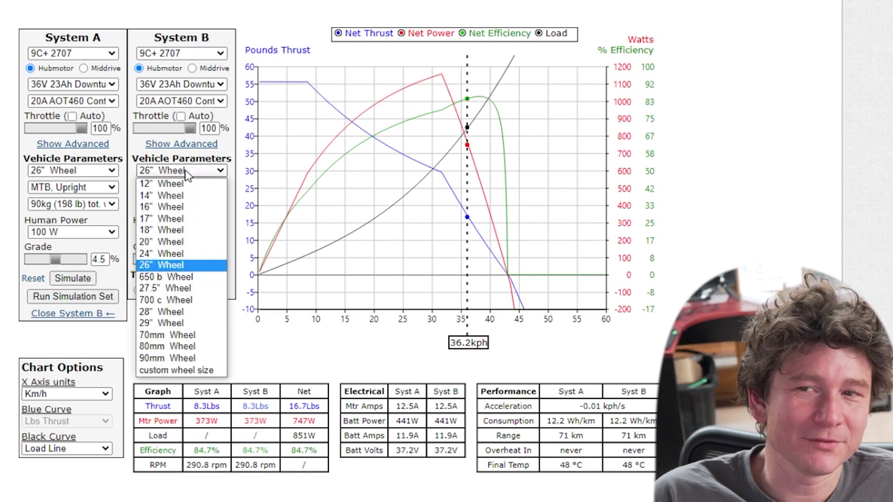
click(188, 242)
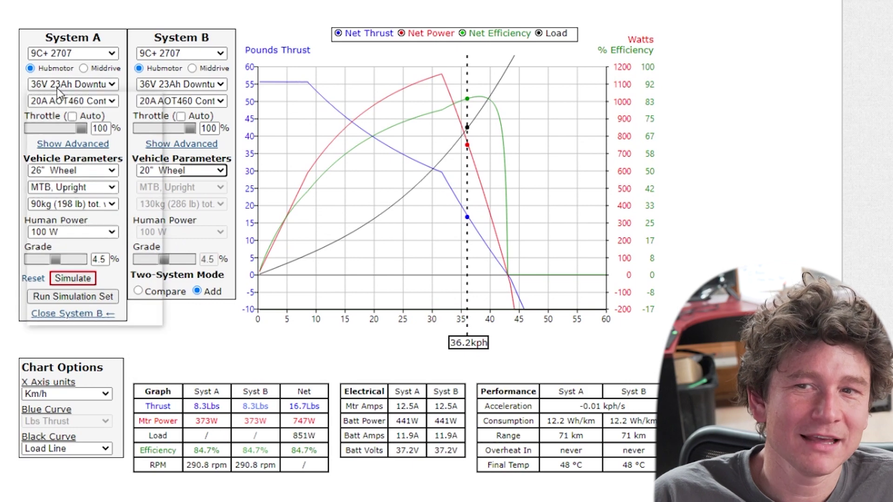
Give System A a 36V 26.5Ah Downtube battery and System B a 52V 16Ah battery, then resimulate
click(61, 84)
click(65, 171)
click(70, 84)
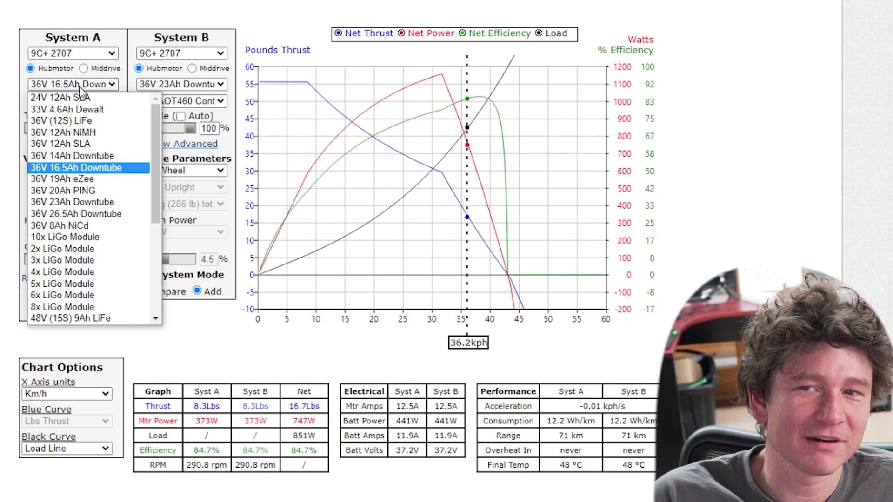
click(70, 214)
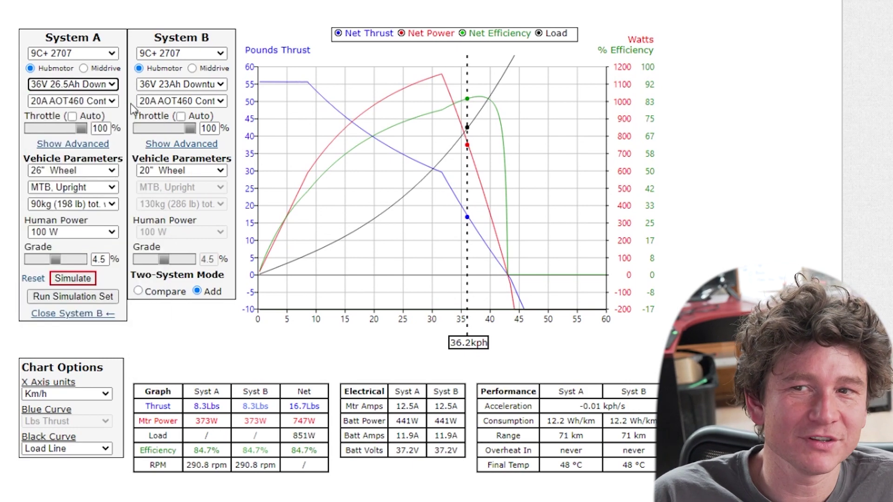
click(158, 85)
scroll(177, 223, down, 6)
click(175, 251)
click(82, 280)
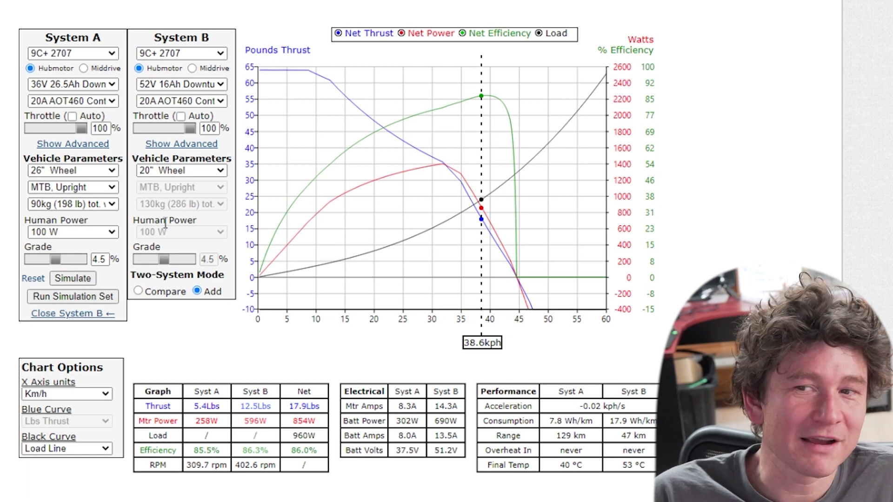
Set System A to Road, Tuck, 65kg total weight and 125 W human power, then resimulate
click(97, 188)
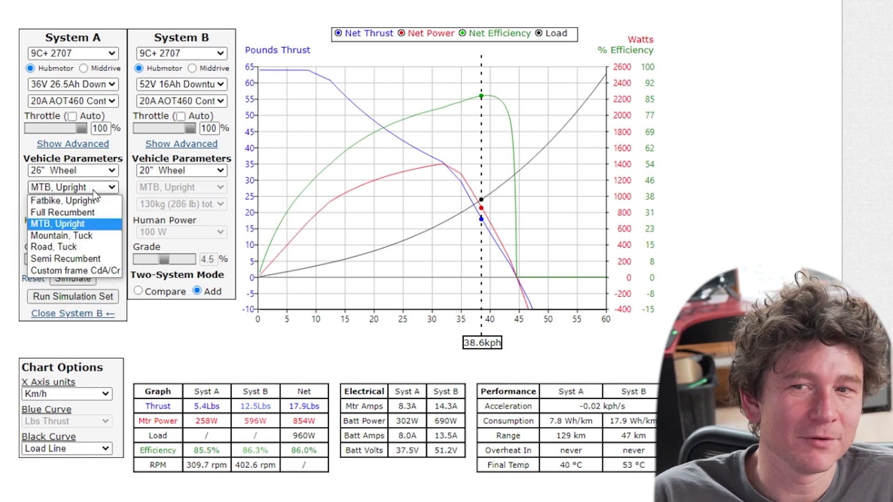
click(85, 246)
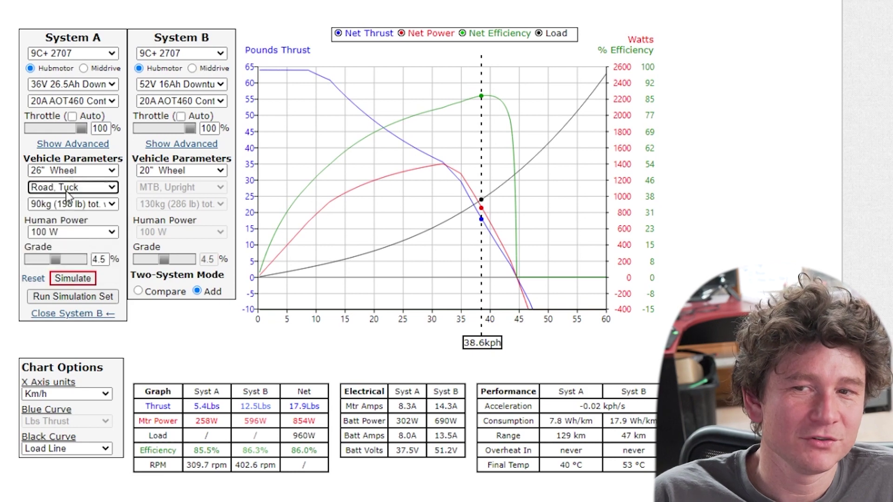
click(87, 205)
click(91, 298)
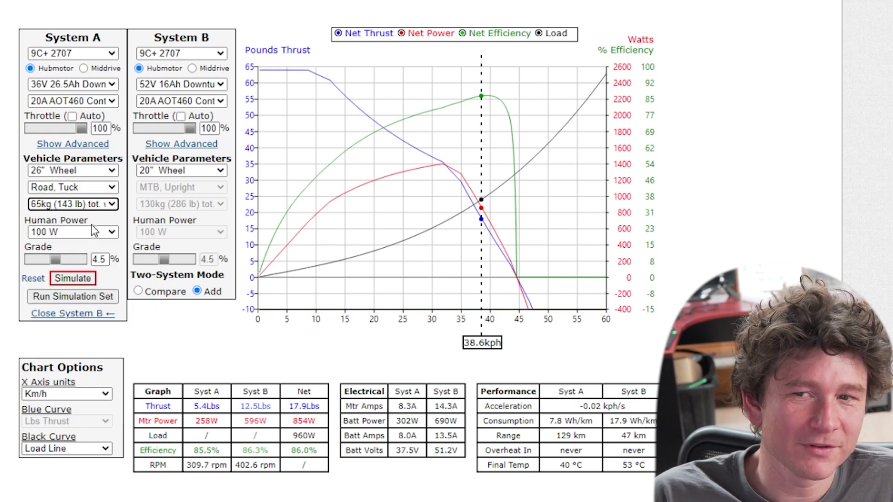
click(91, 232)
click(91, 309)
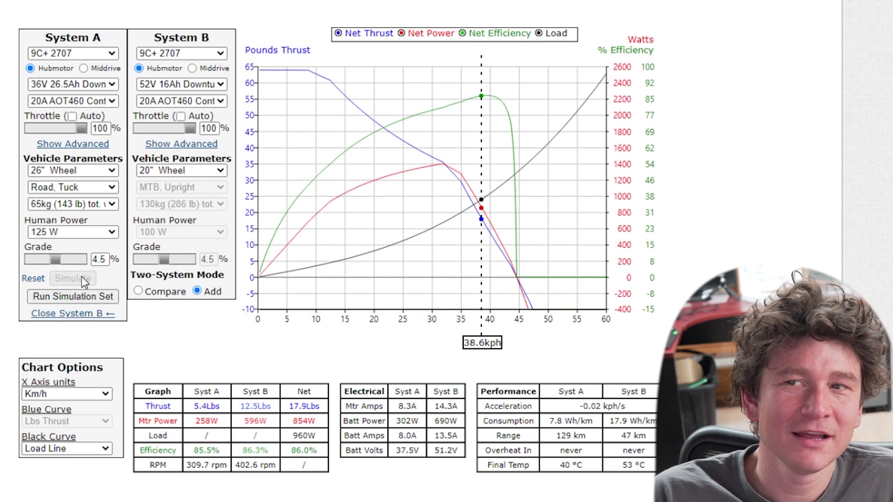
click(82, 276)
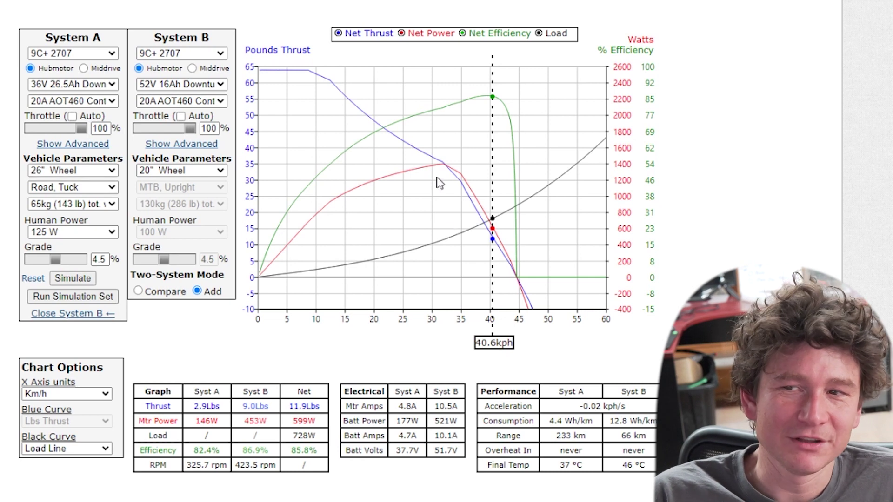
Move the speed marker through about 33, 12, 30.1 and 26.1 kph, ending at 35.5 kph
drag(447, 168, 452, 171)
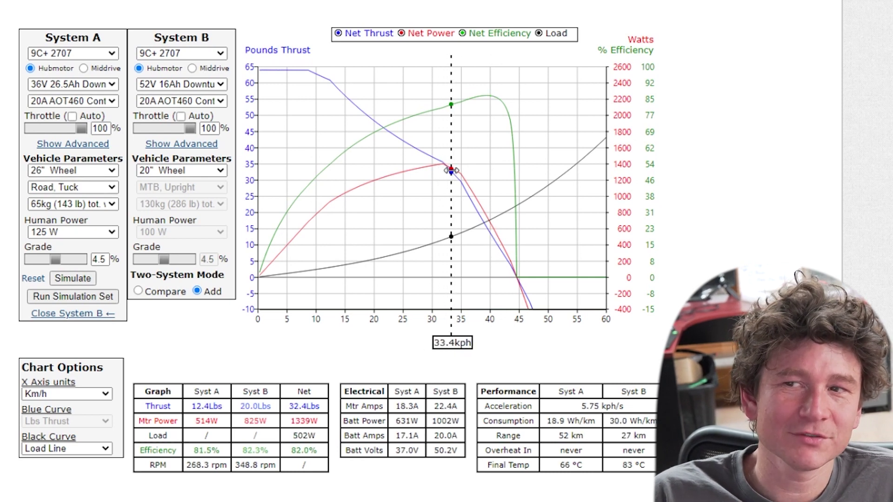
drag(308, 71, 331, 82)
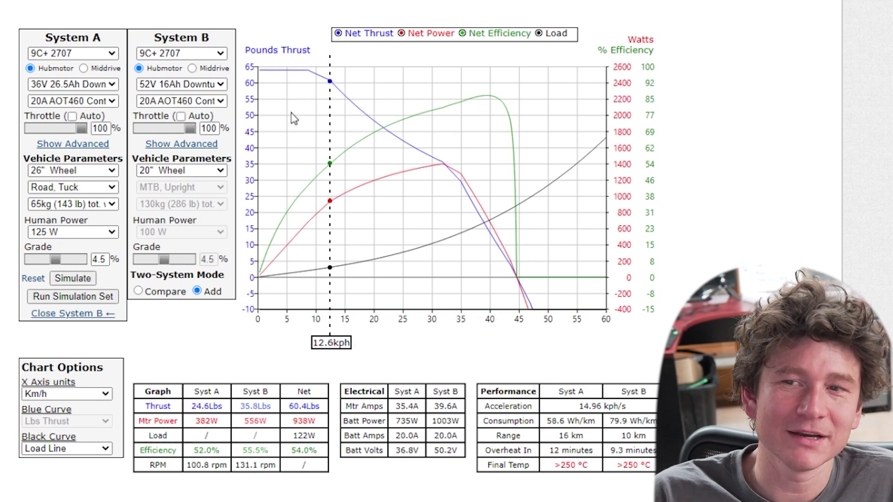
click(430, 181)
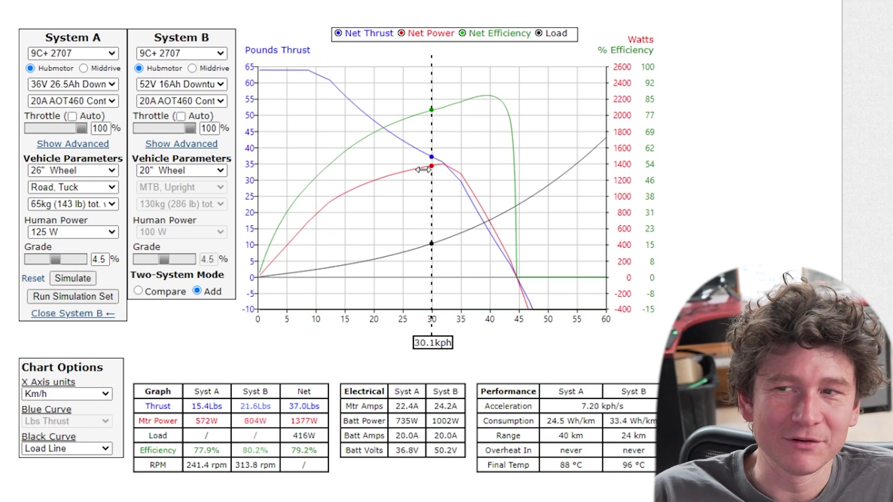
click(408, 224)
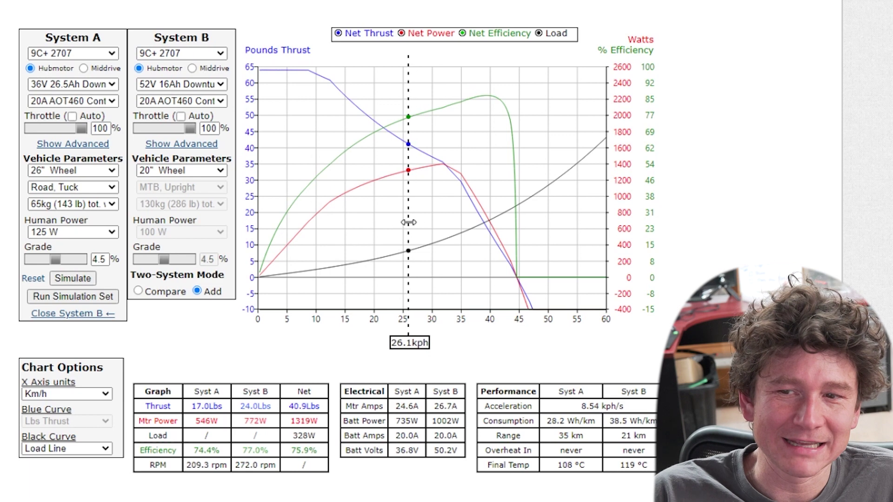
drag(414, 264, 463, 237)
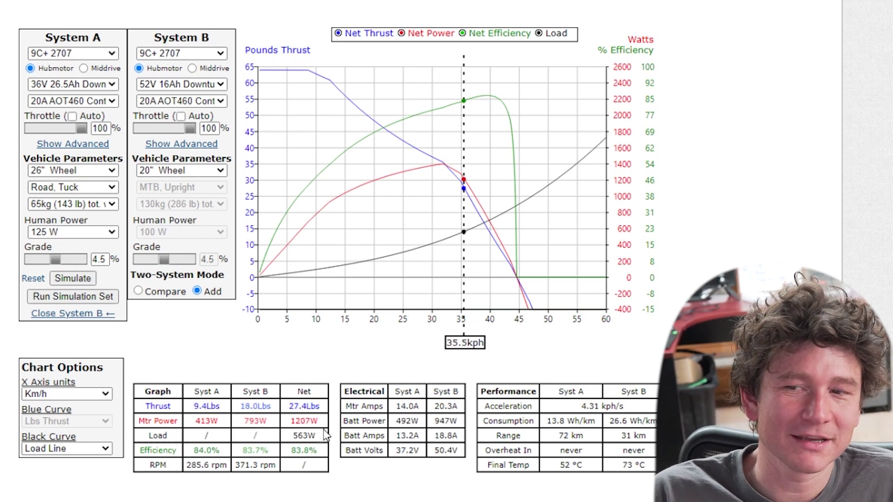
scroll(244, 406, down, 2)
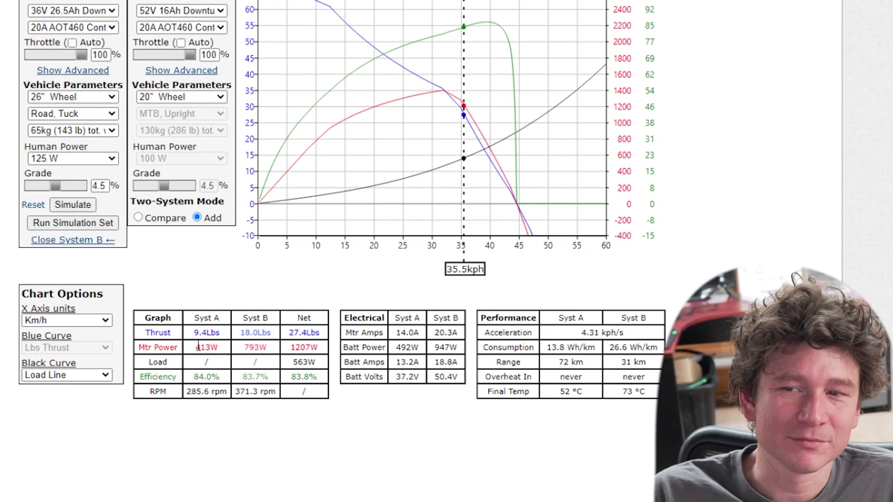
drag(199, 347, 256, 349)
drag(199, 377, 246, 377)
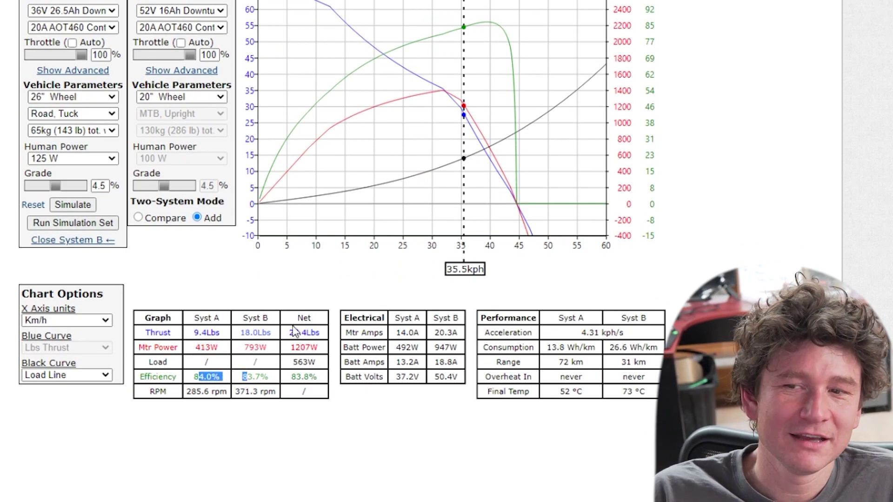
double_click(305, 318)
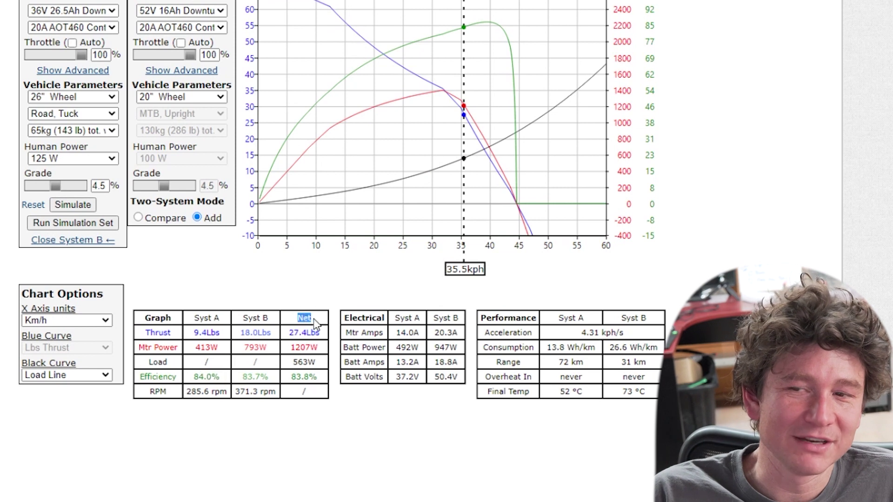
click(292, 333)
drag(291, 333, 312, 333)
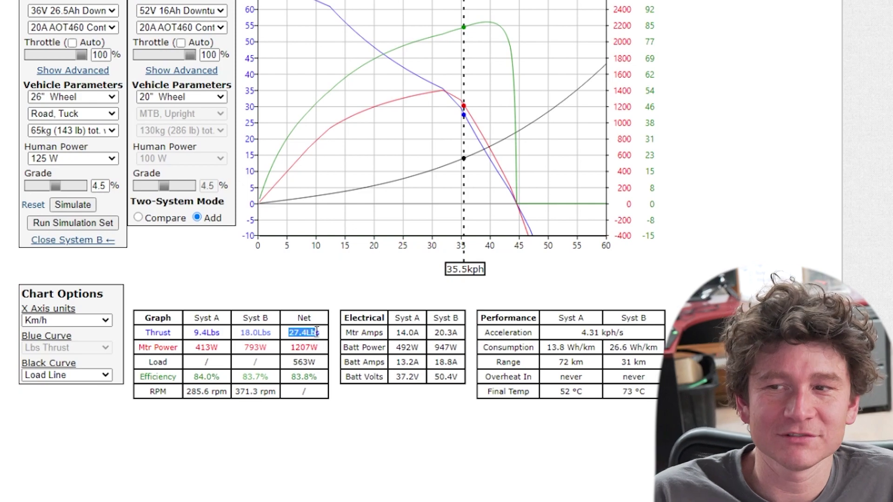
click(475, 166)
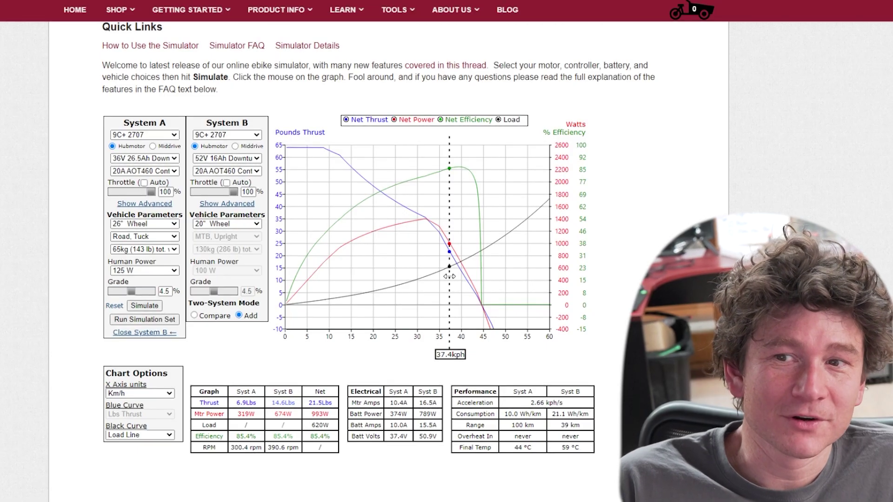
scroll(186, 419, up, 2)
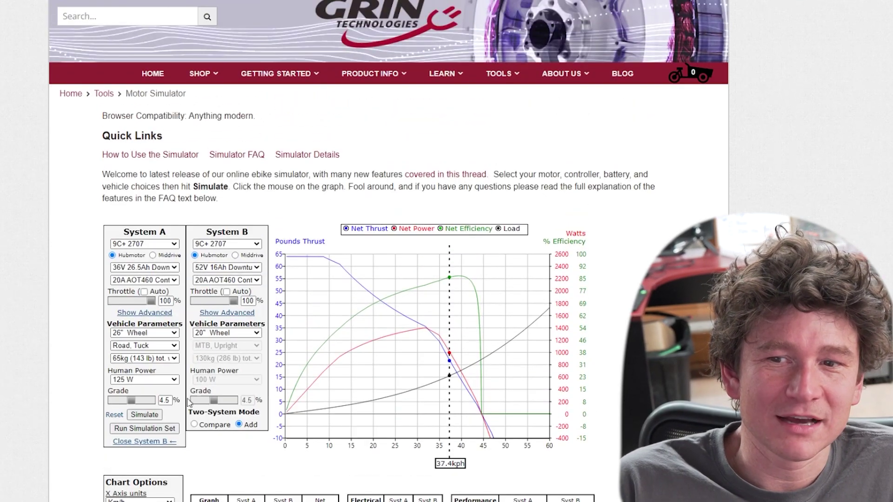
click(133, 444)
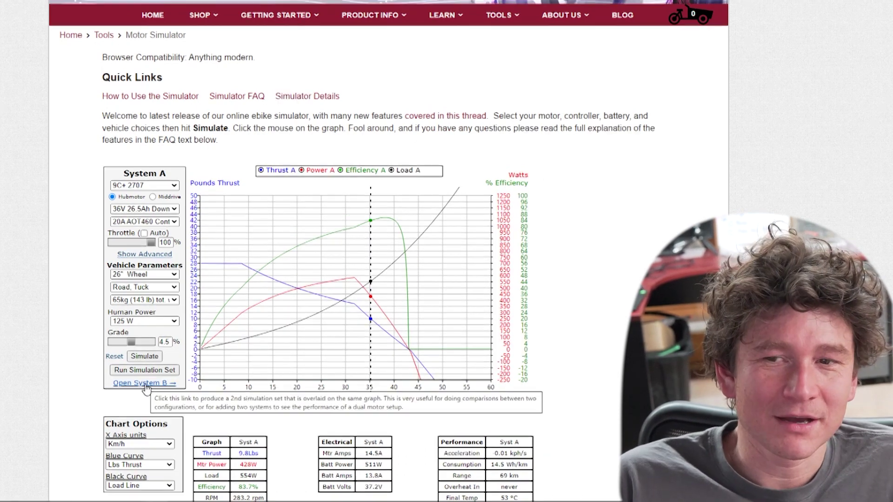
click(144, 400)
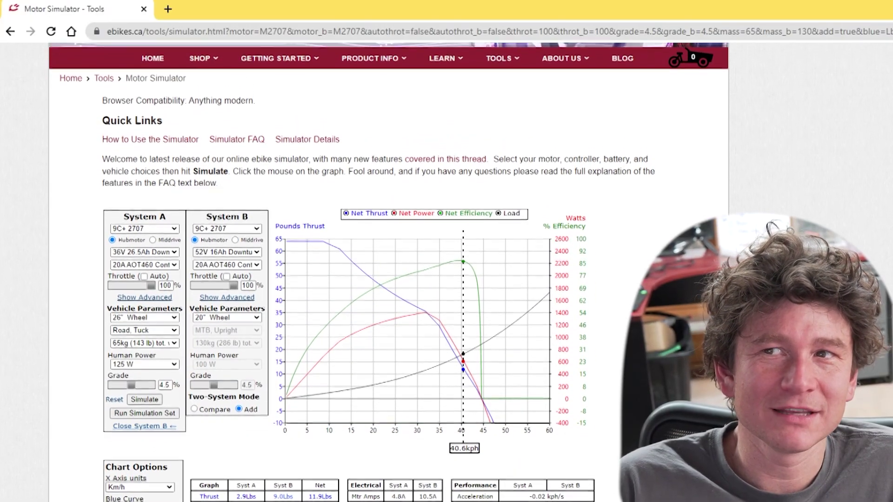
Give System A a 20" wheel and System B a 27.5" wheel, then resimulate
click(596, 29)
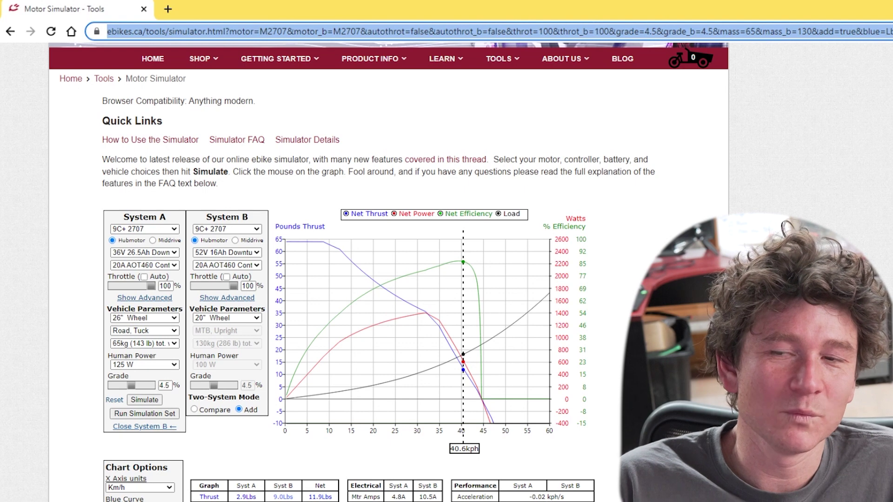
click(149, 320)
click(151, 373)
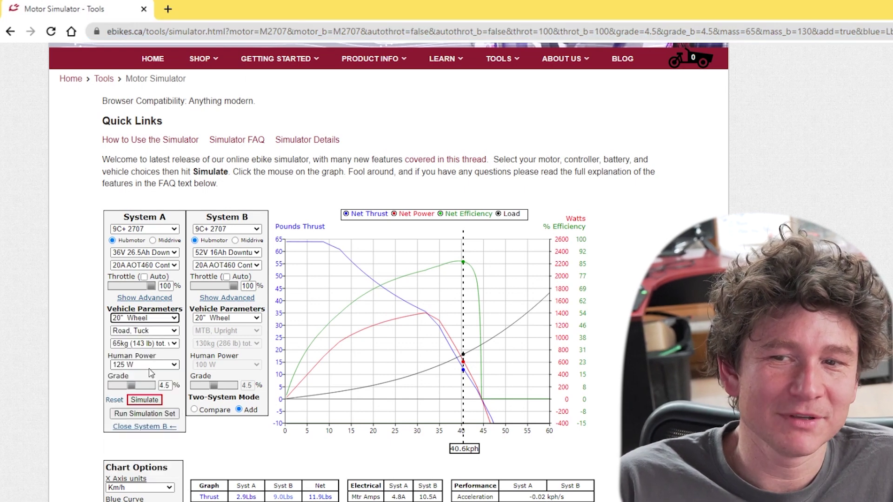
click(219, 320)
click(214, 409)
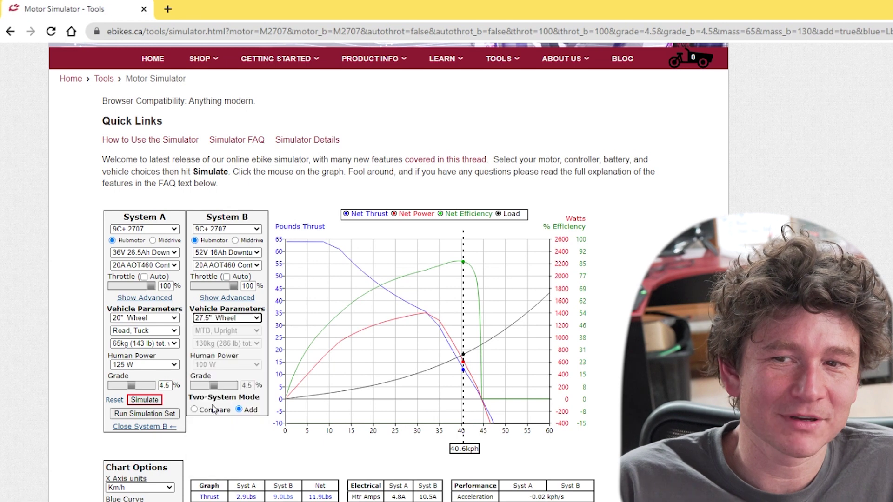
click(156, 401)
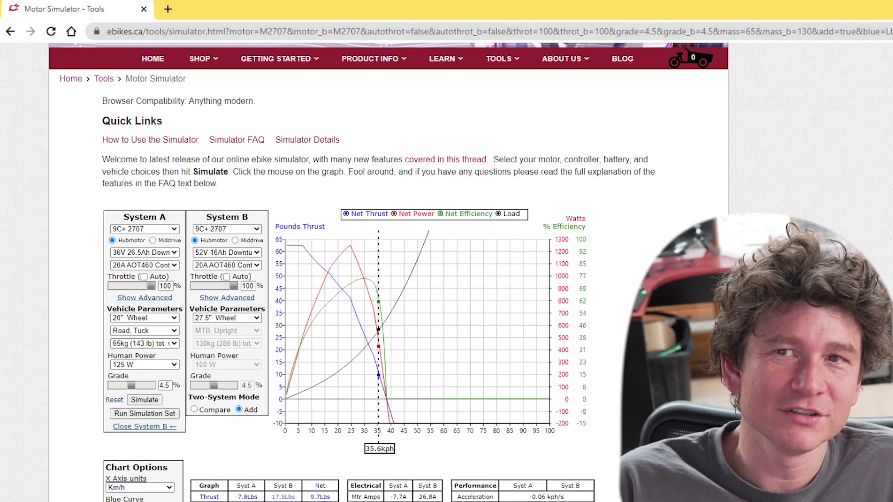
Select the entire simulation URL in the address bar, including its throttle settings
click(109, 31)
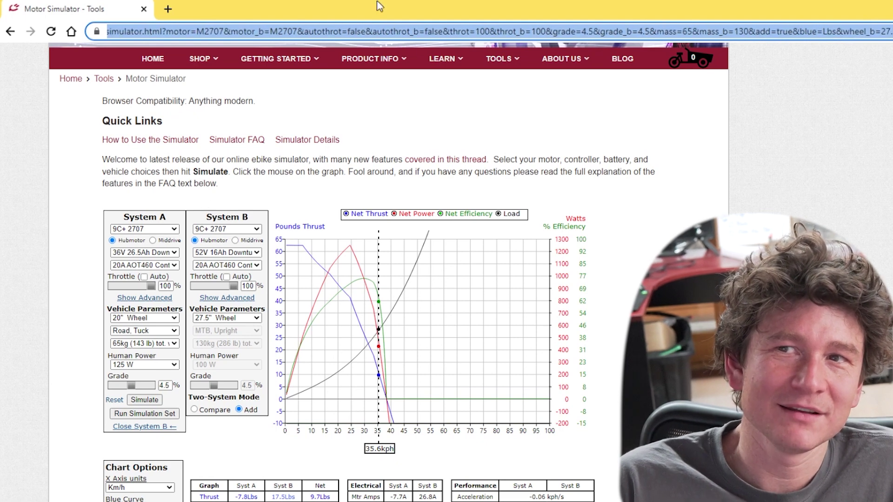
drag(372, 31, 547, 33)
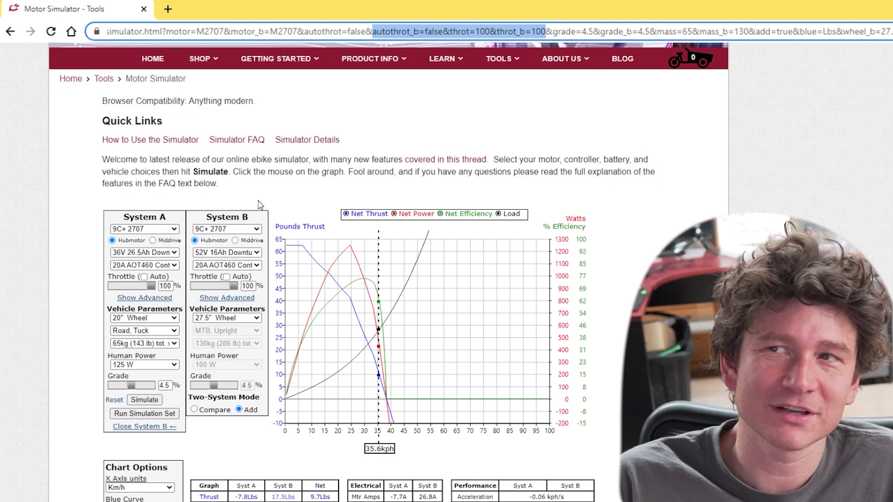
triple_click(647, 30)
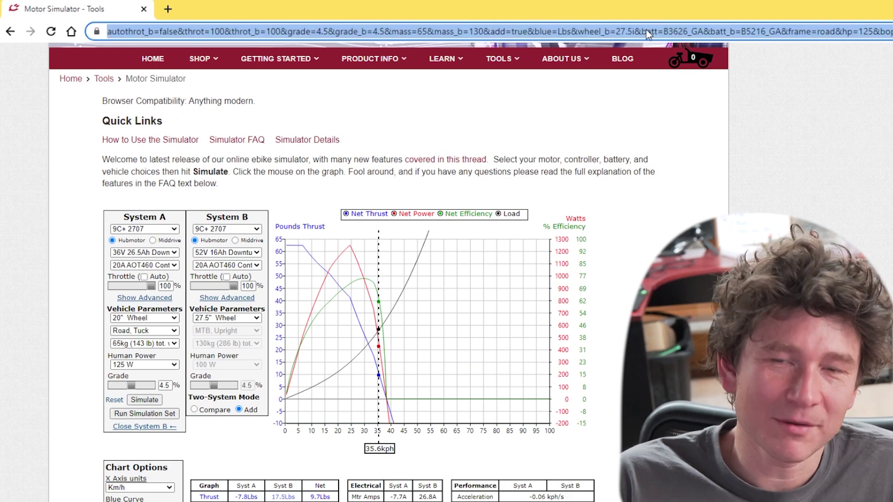
Load the copied simulation URL in a new tab and rerun the simulation
key(ctrl+t)
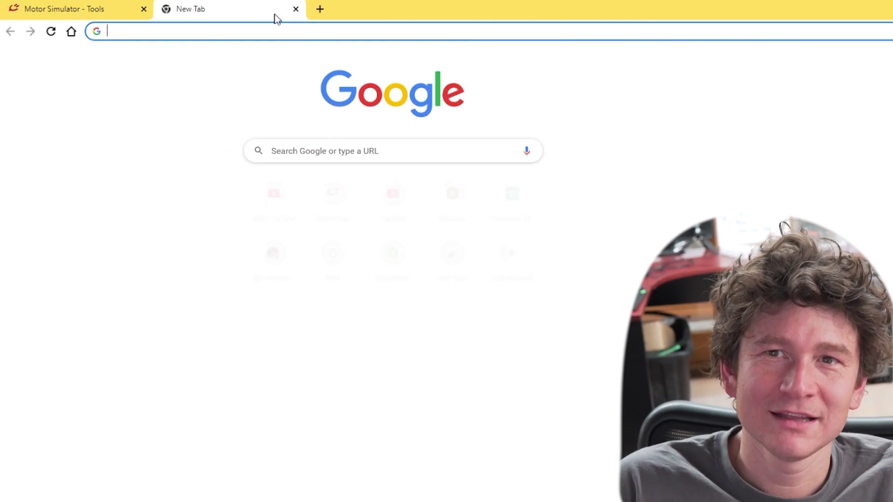
key(ctrl+v)
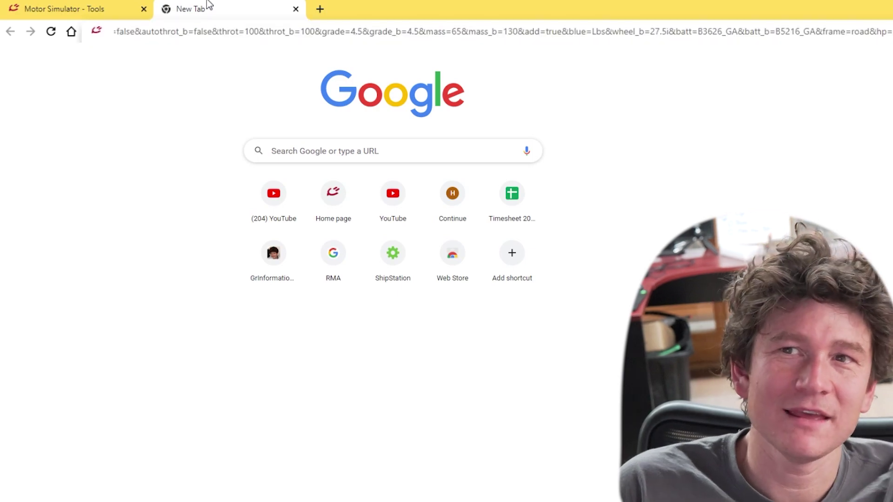
key(Return)
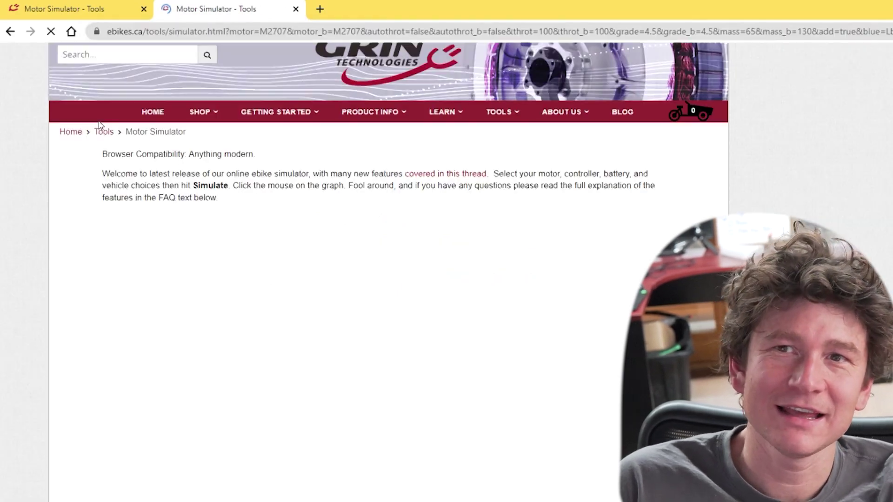
scroll(313, 193, down, 1)
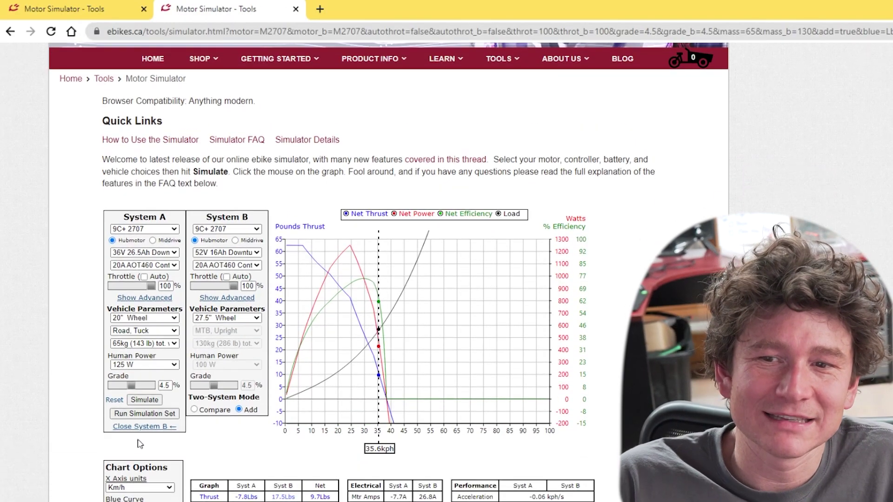
click(153, 403)
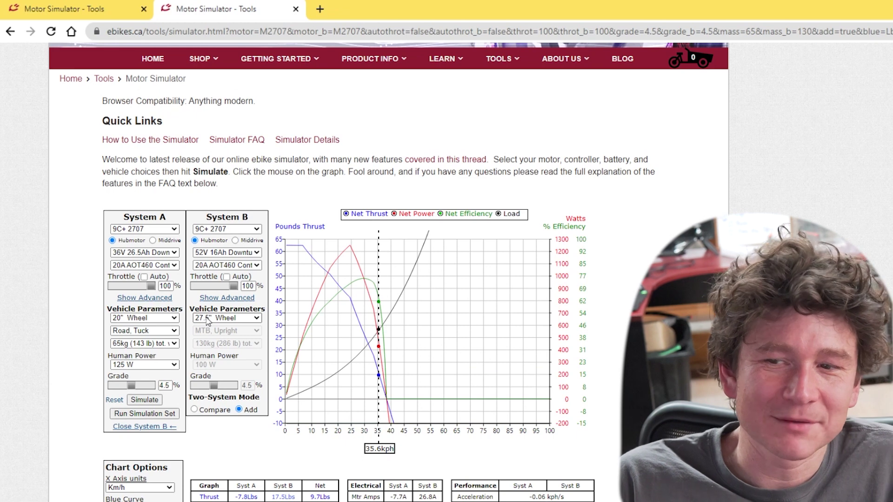
mouse_move(208, 321)
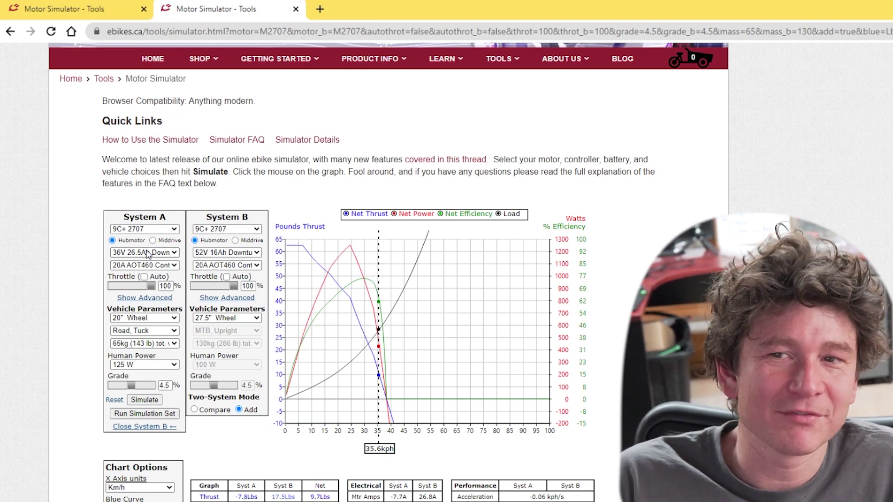
click(169, 252)
Switch System A's battery to 36V 12Ah NiMH, then open a fresh Motor Simulator from Tools
click(177, 282)
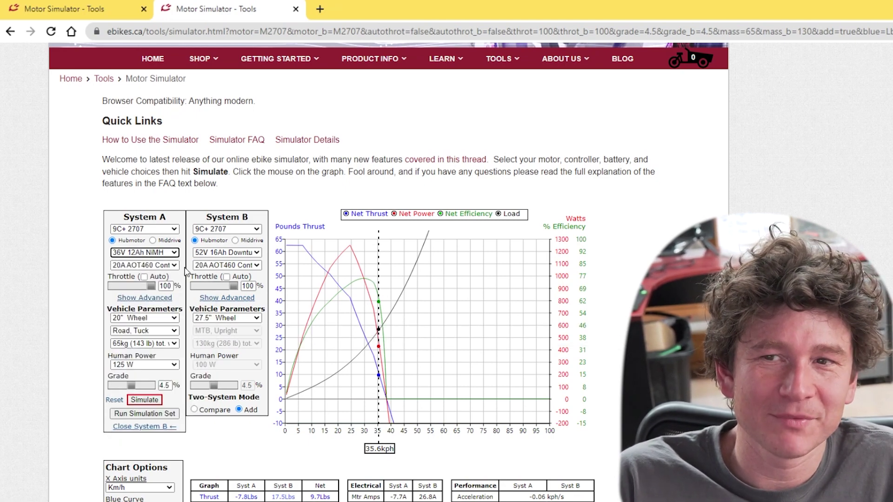
click(494, 59)
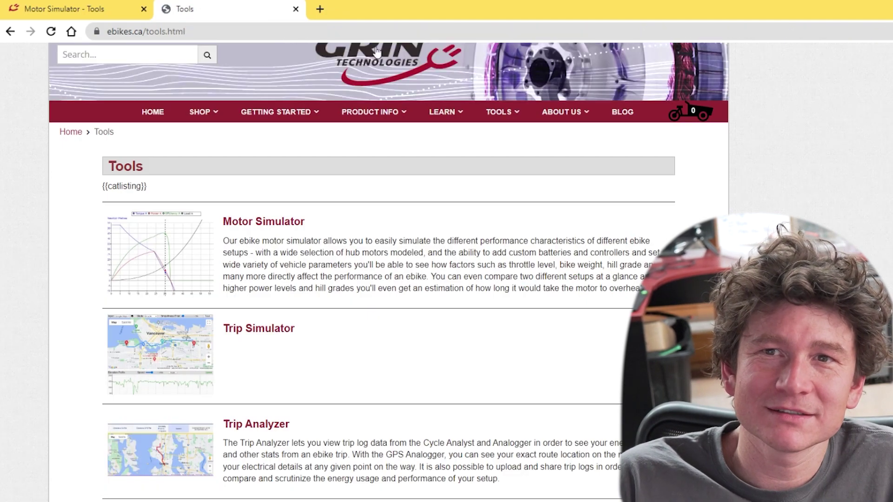
mouse_move(494, 113)
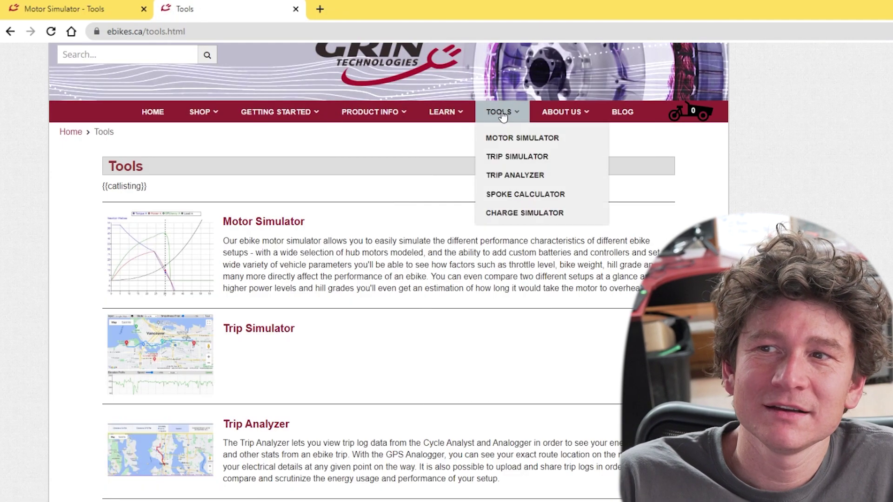
click(495, 138)
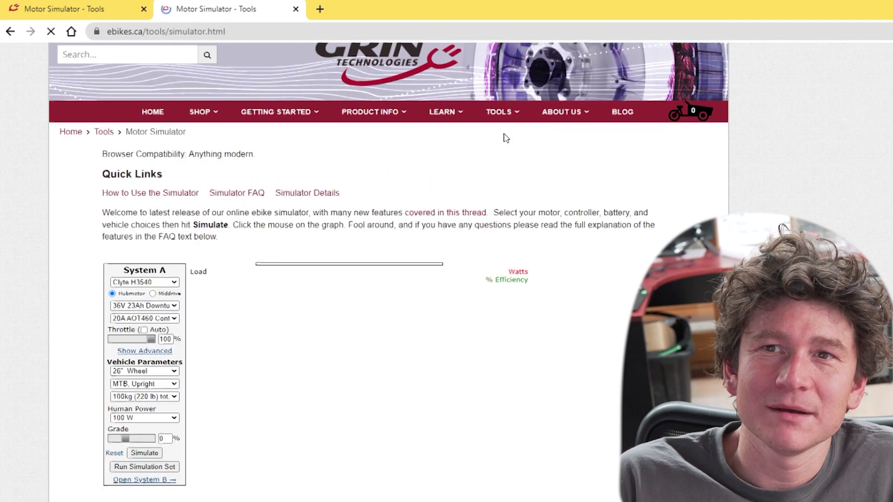
click(244, 31)
click(69, 305)
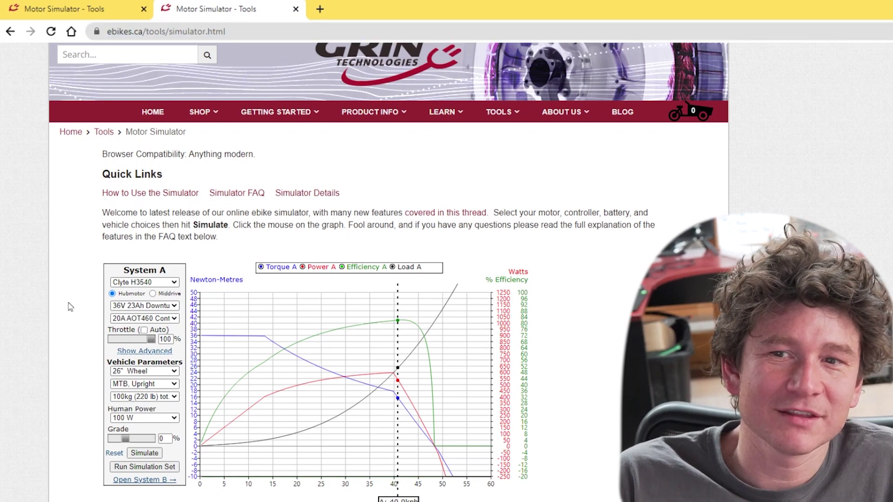
Simulate a 9C+ 2705 motor on a 17" wheel and highlight those values in the URL
click(138, 282)
click(139, 309)
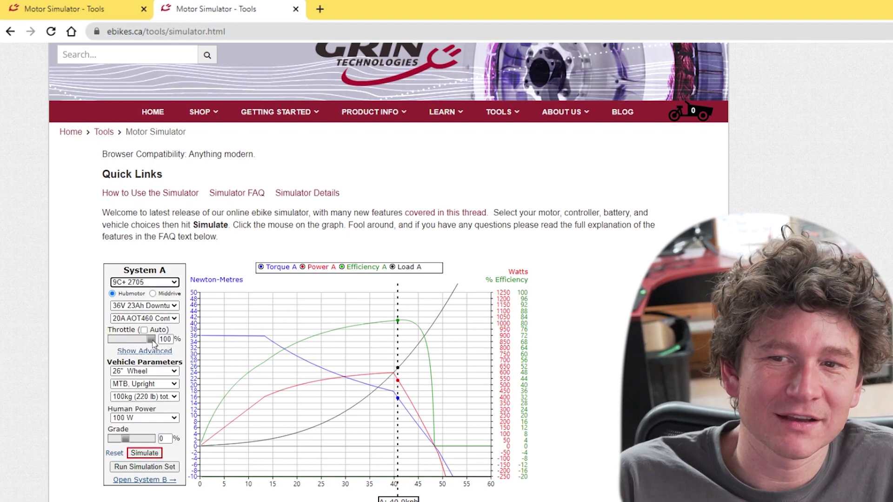
click(145, 371)
click(135, 411)
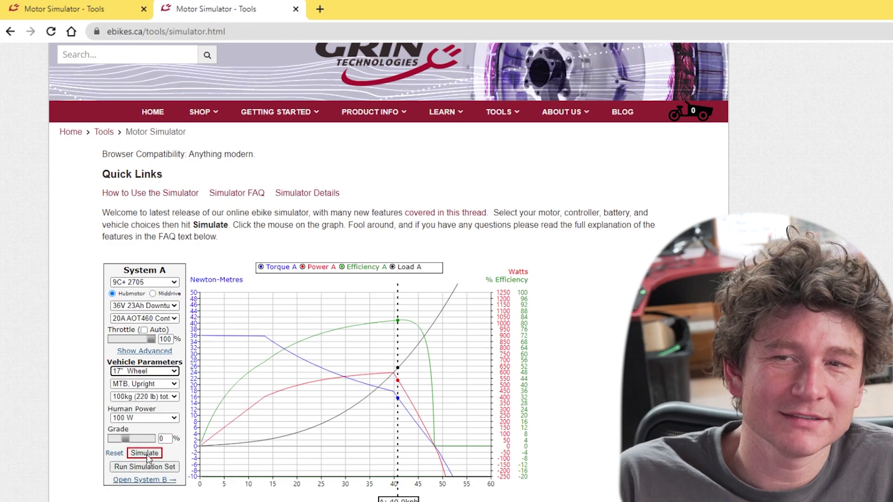
click(146, 455)
double_click(258, 35)
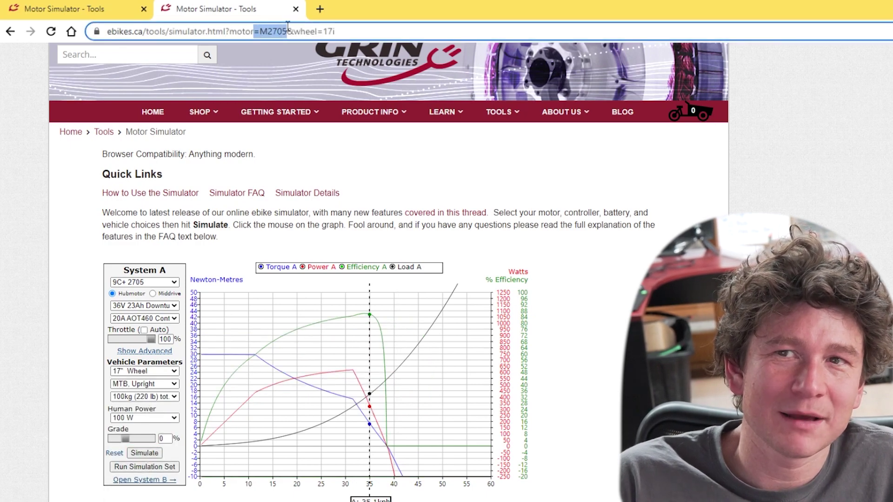
drag(349, 31, 368, 29)
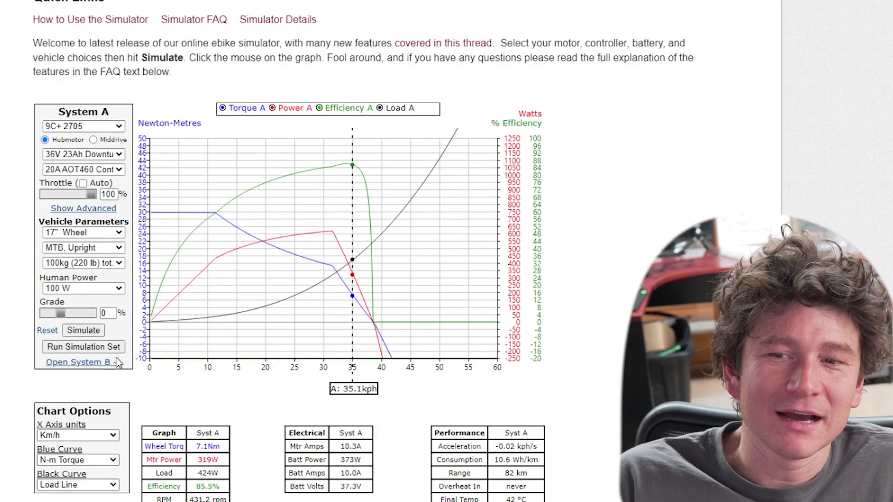
Add System B as a Full Recumbent and set System A's frame to Fatbike, Upright
click(87, 363)
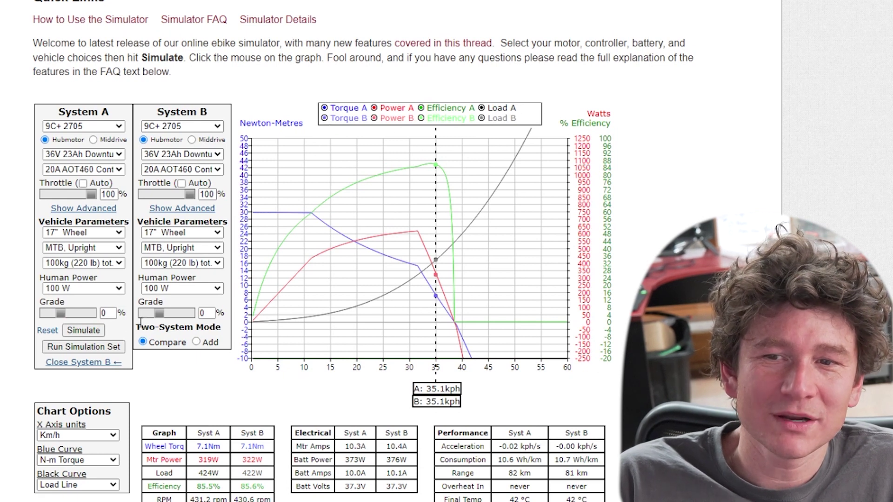
click(184, 247)
click(169, 270)
click(96, 248)
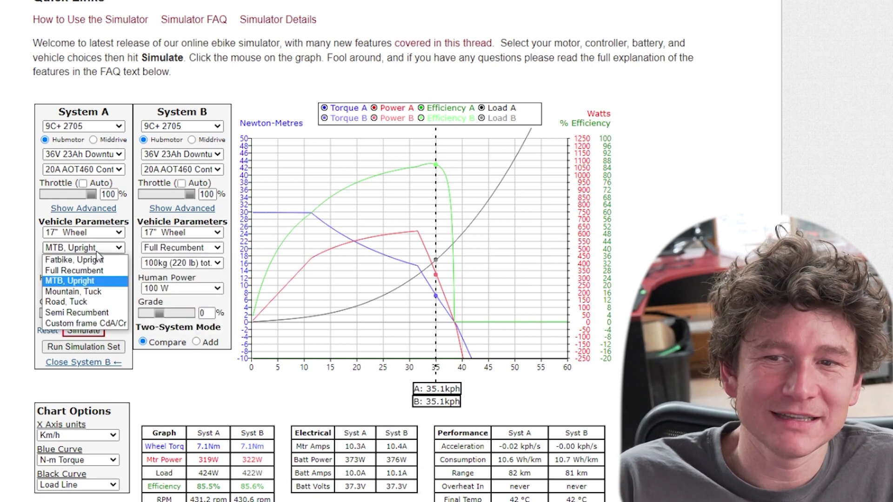
click(93, 260)
Give System A the 9C RH212_Std motor and simulate both systems
click(84, 126)
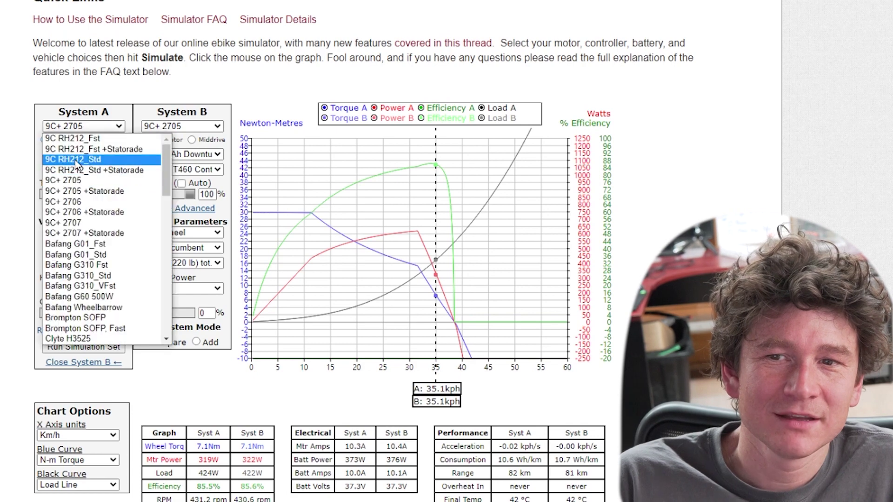
click(77, 159)
click(83, 330)
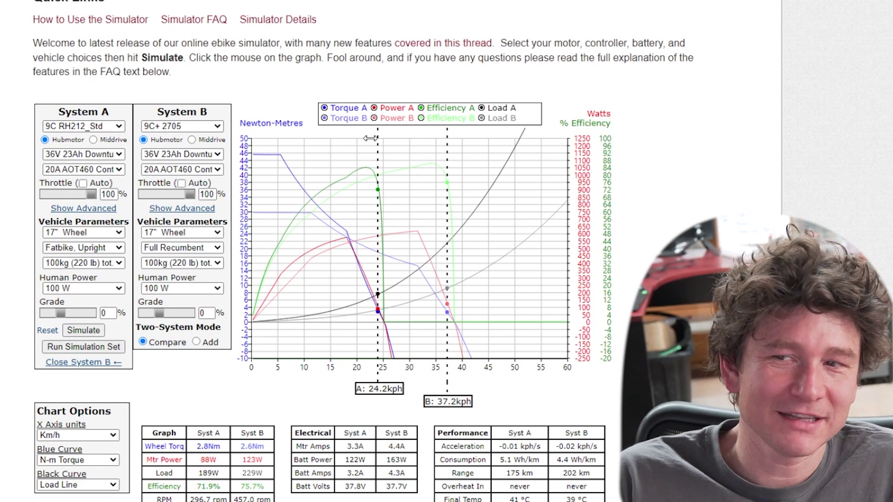
Hide the Torque A, Torque B, Efficiency A and Efficiency B curves from the graph
click(325, 108)
click(325, 118)
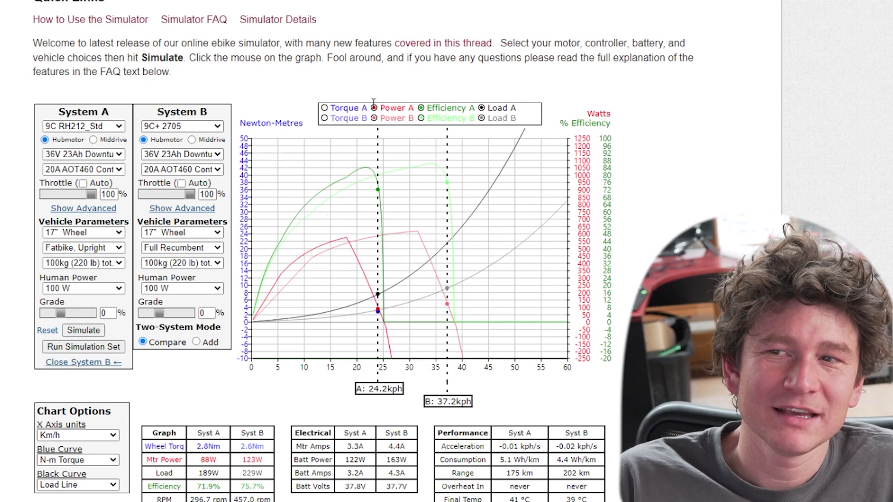
click(421, 108)
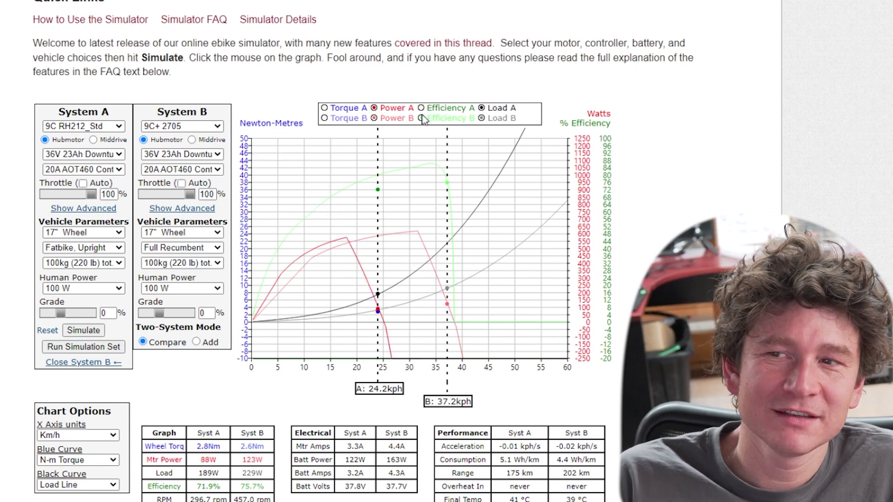
click(421, 119)
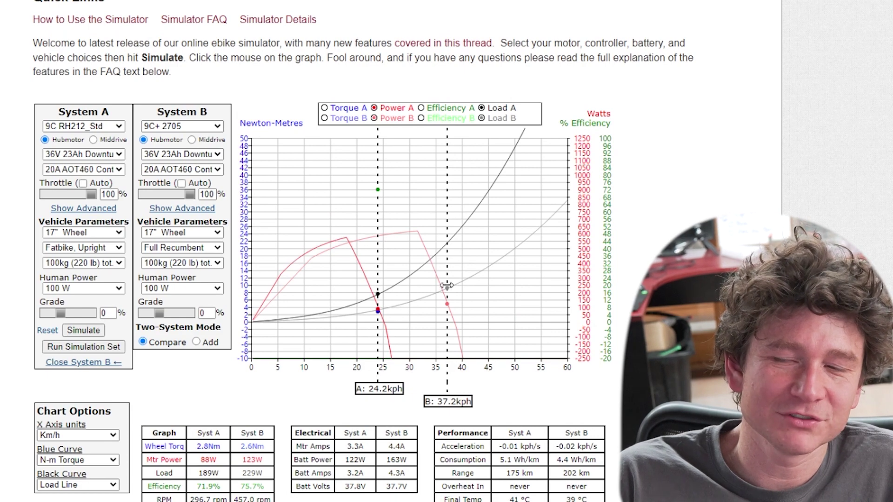
Move System A's operating marker to 28.4 kph, showing -652 W motor power
scroll(375, 289, down, 3)
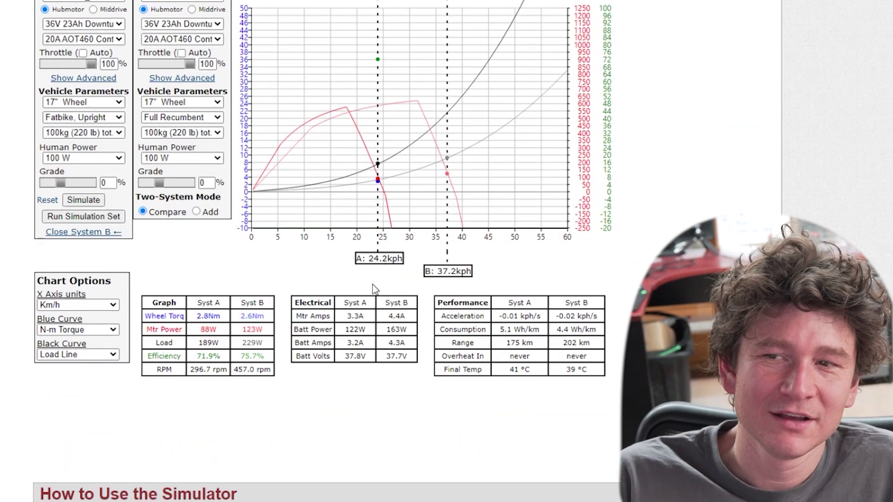
mouse_move(368, 187)
mouse_down()
mouse_move(363, 180)
mouse_move(416, 153)
mouse_move(401, 163)
mouse_up()
scroll(393, 162, up, 1)
scroll(393, 163, up, 3)
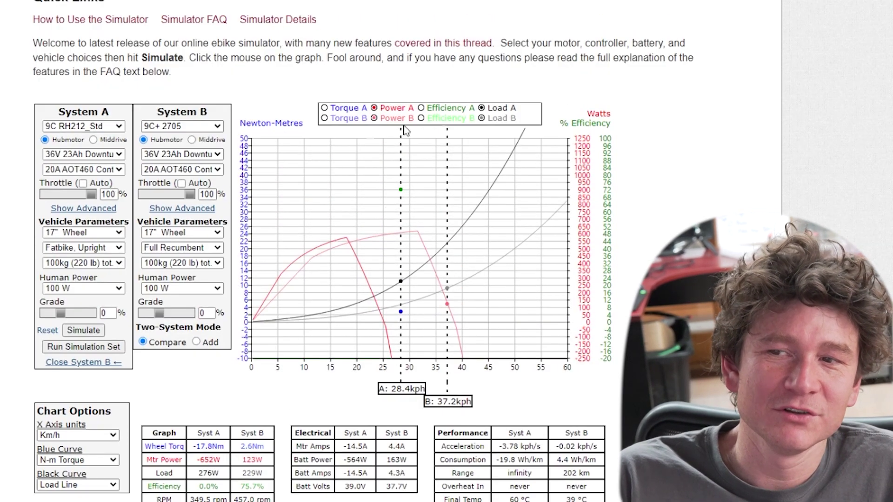